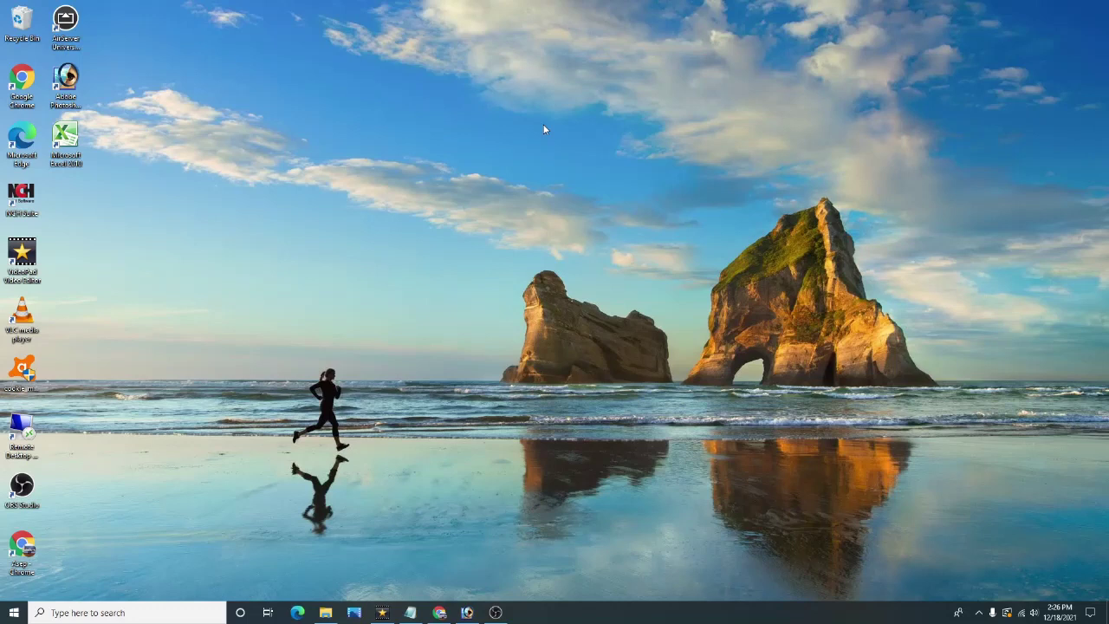
- Refresh the desktop and close the running Chrome window
{"action": "right_click", "coordinate": [345, 112]}
{"action": "left_click", "coordinate": [375, 145]}
{"action": "mouse_move", "coordinate": [439, 612]}
{"action": "right_click", "coordinate": [439, 613]}
{"action": "left_click", "coordinate": [418, 585]}
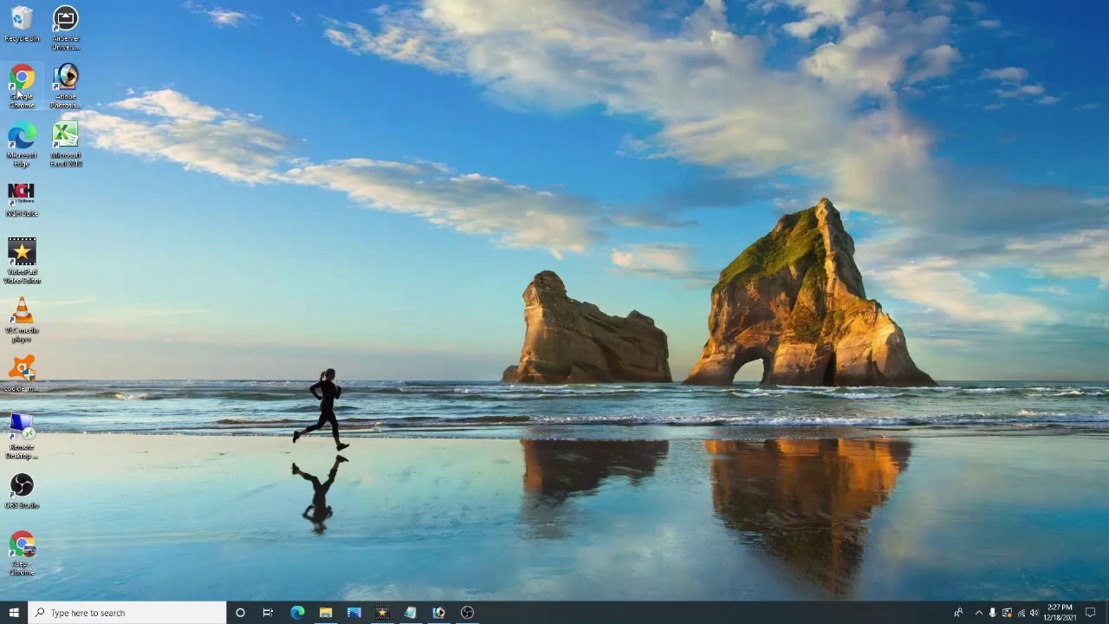
- Launch a maximized Google Chrome window and start an address beginning with "s" in a new tab
{"action": "double_click", "coordinate": [23, 84]}
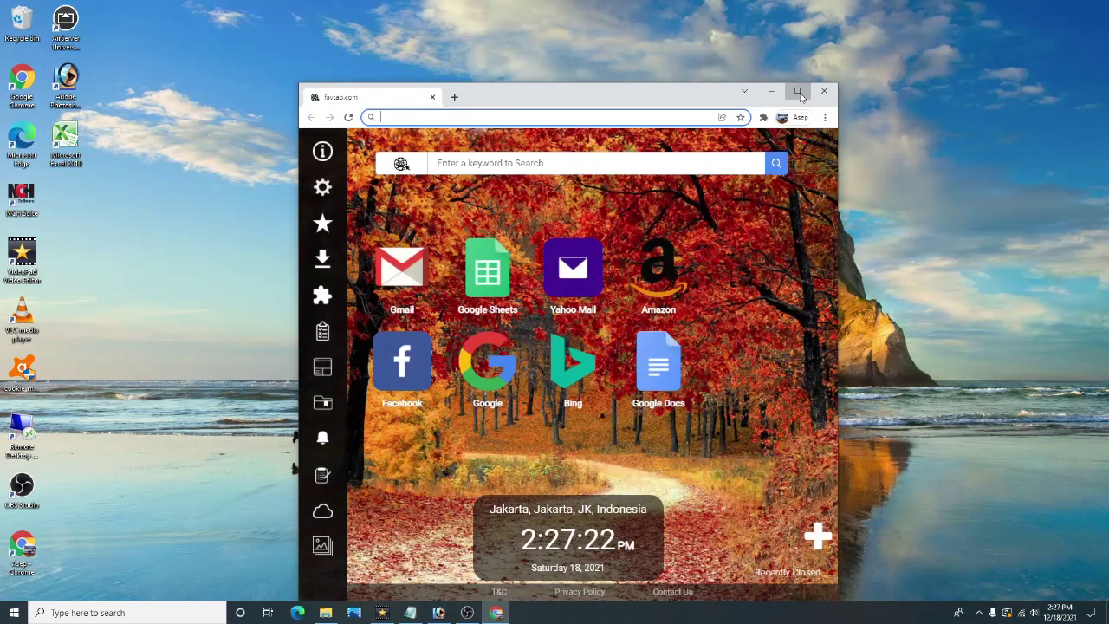
{"action": "left_click", "coordinate": [798, 91]}
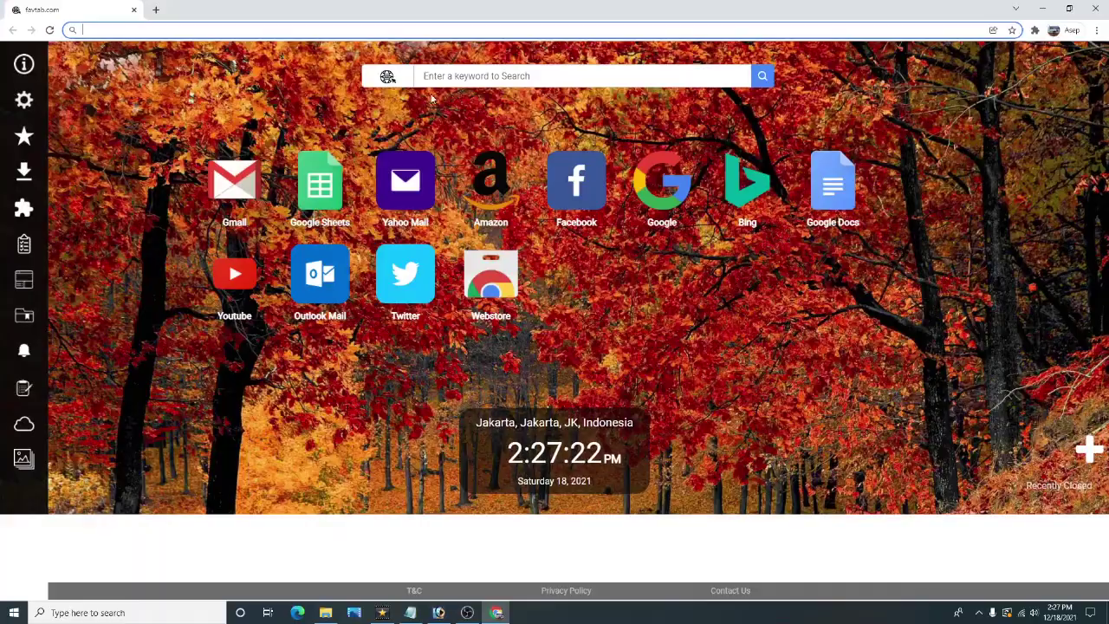
{"action": "left_click", "coordinate": [156, 10]}
{"action": "type", "text": "screenmirorapp.com"}
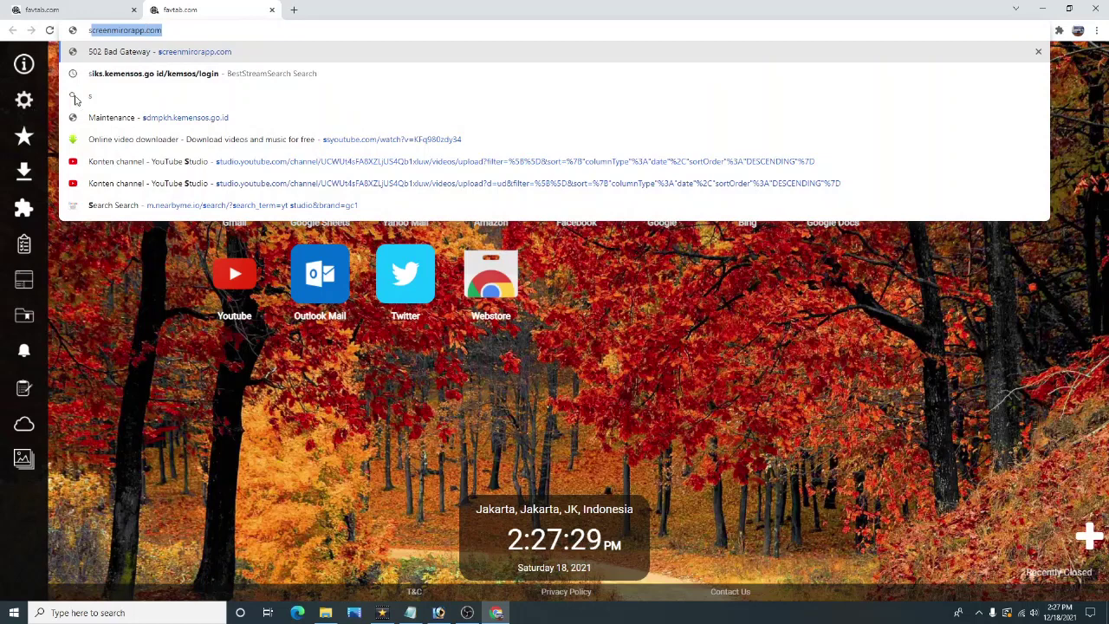
- Set the browser page zoom to 150%
{"action": "left_click", "coordinate": [1096, 30]}
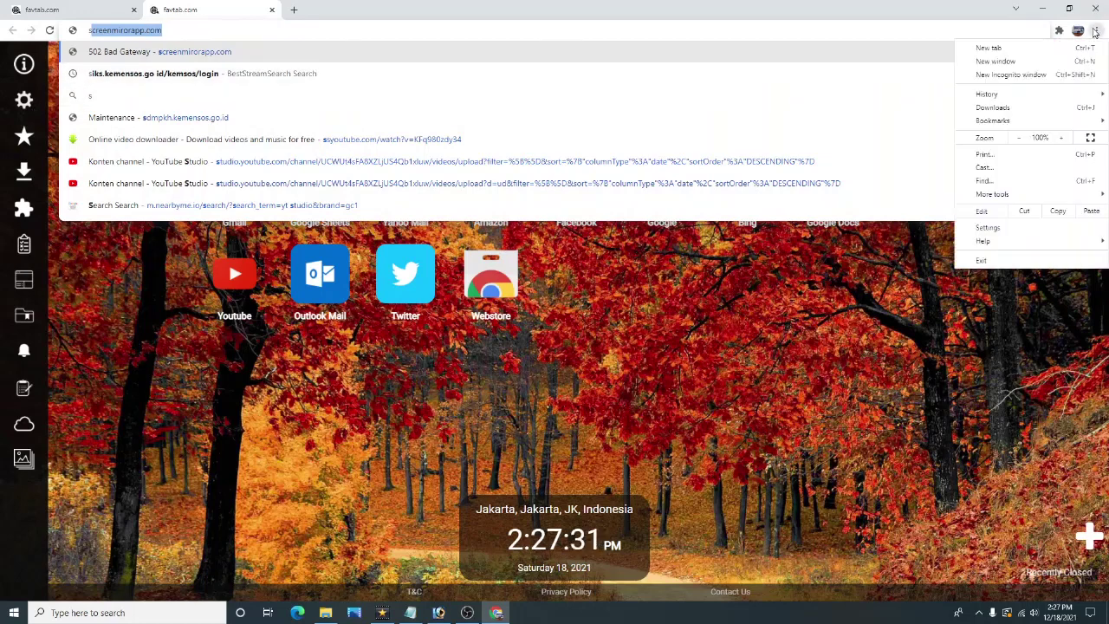
{"action": "left_click", "coordinate": [1062, 138]}
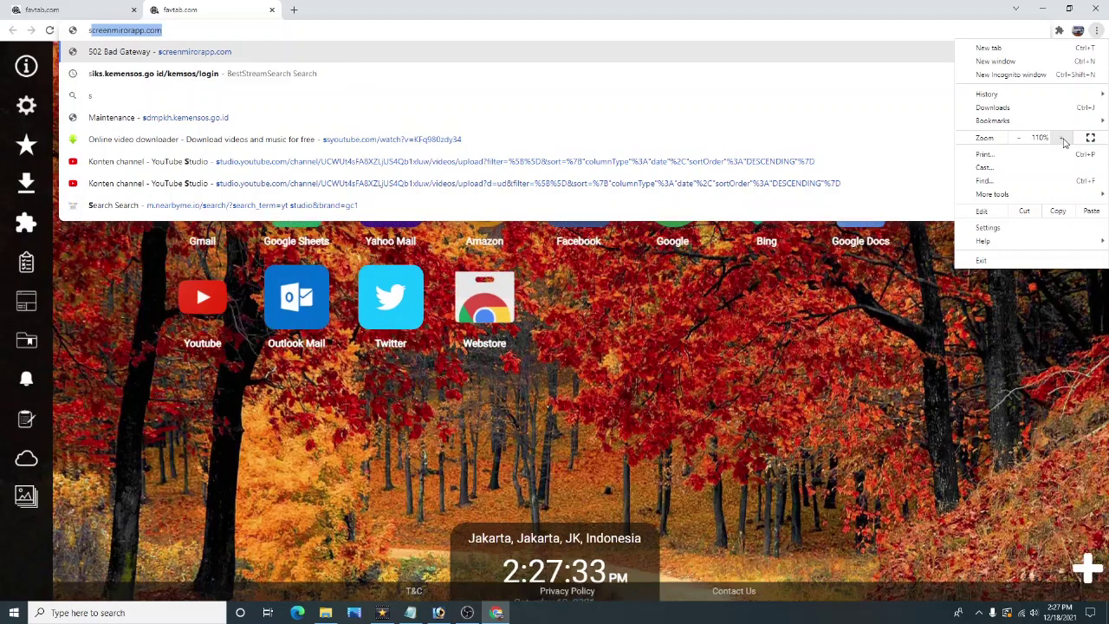
{"action": "left_click", "coordinate": [1061, 138]}
{"action": "left_click", "coordinate": [1062, 138]}
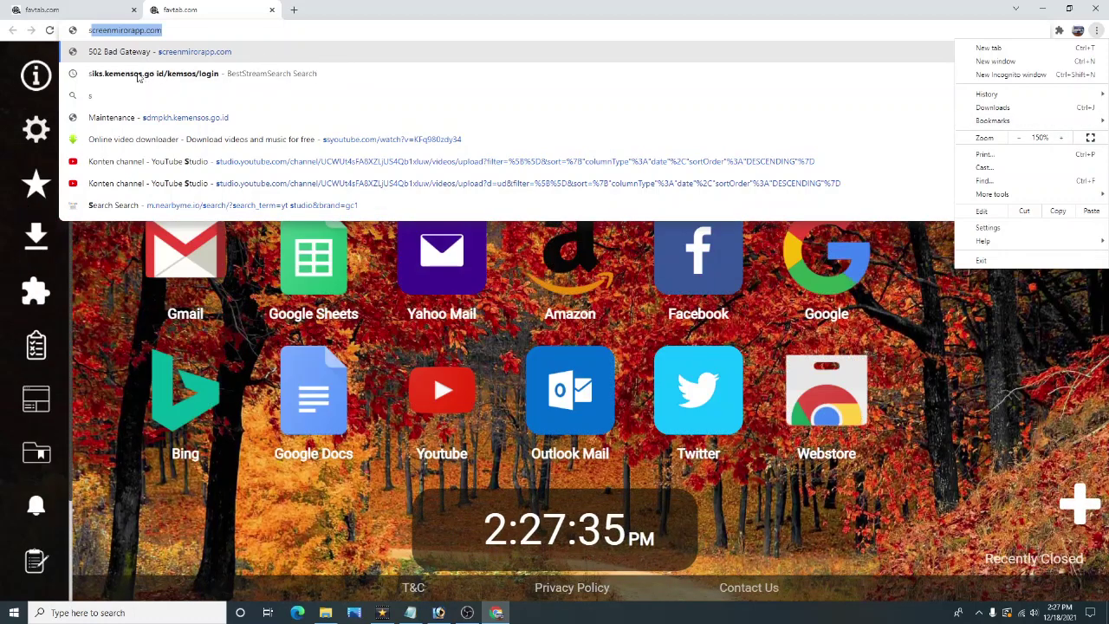
- Run the suggested search "siks.kemensos.go id/kemsos/login" and open the SIKS-NG site from the results
{"action": "left_click", "coordinate": [90, 74]}
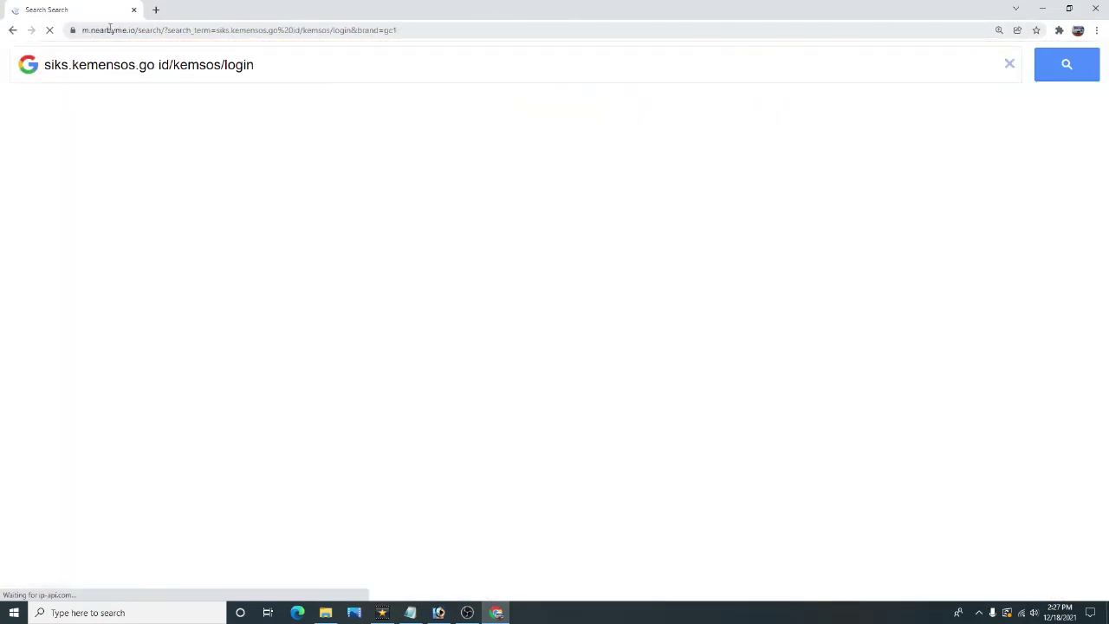
{"action": "left_click", "coordinate": [113, 148]}
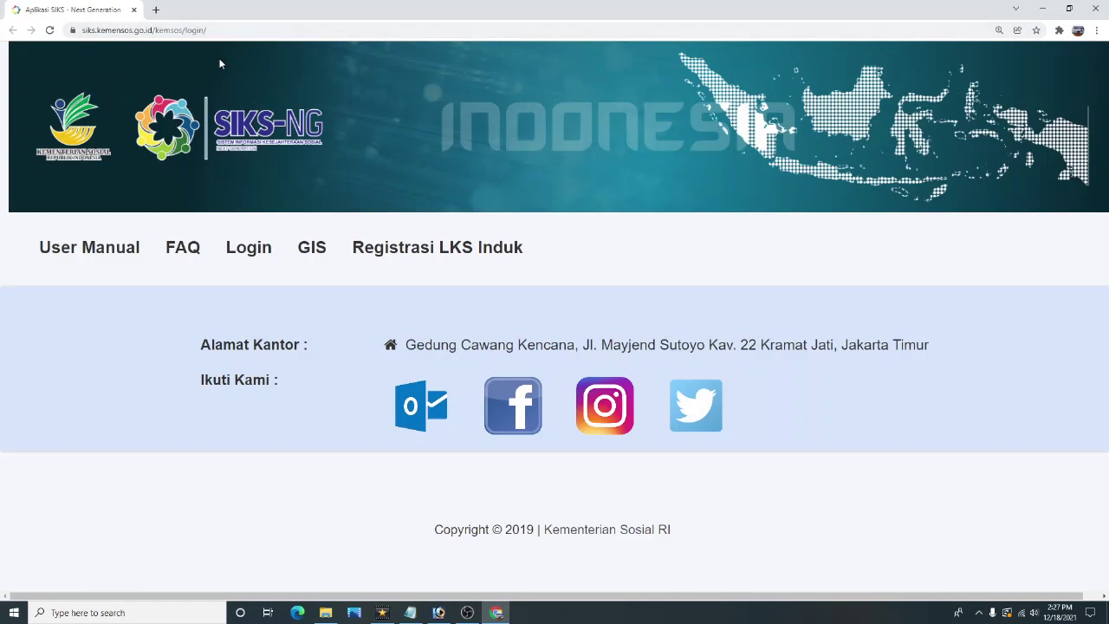
{"action": "left_click", "coordinate": [87, 32]}
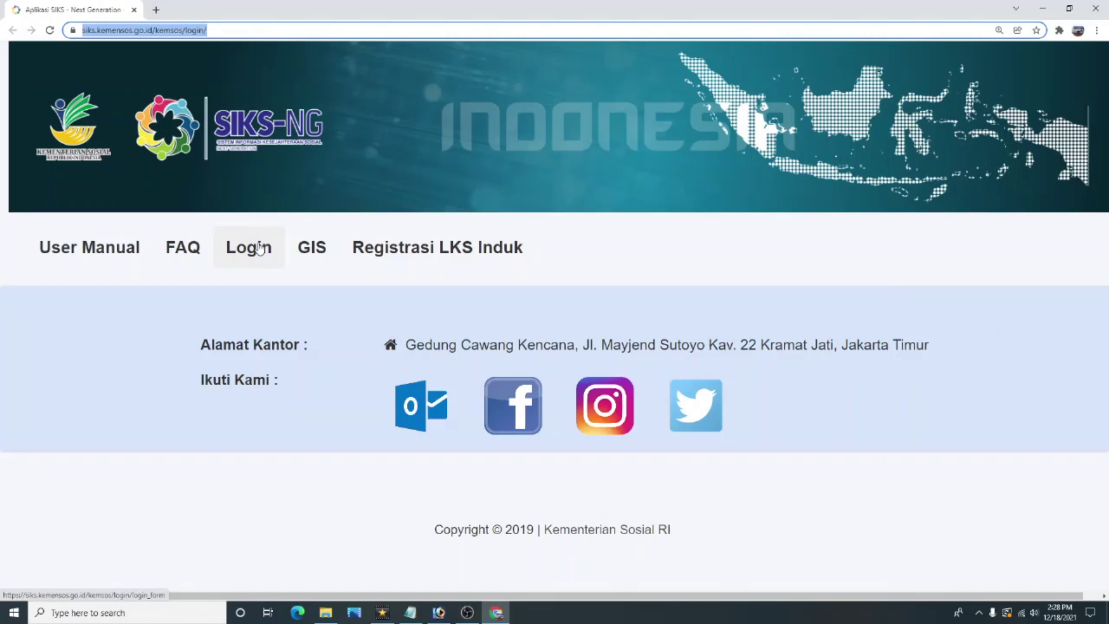
- Open the Login form of the SIKS-NG site
{"action": "left_click", "coordinate": [1097, 30]}
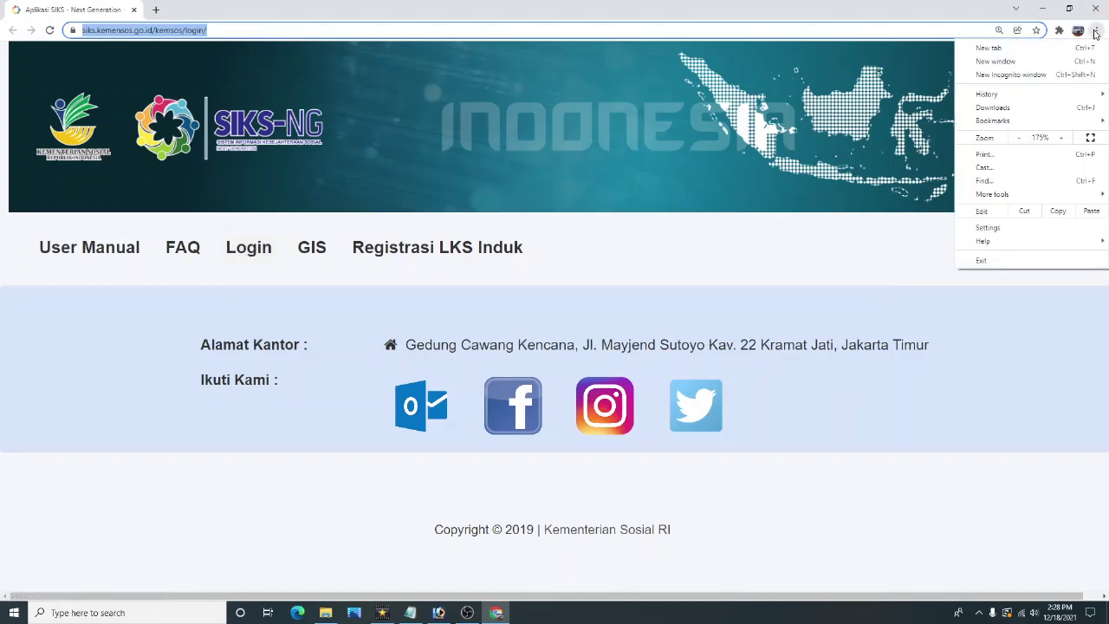
{"action": "left_click", "coordinate": [257, 270]}
{"action": "left_click", "coordinate": [244, 250]}
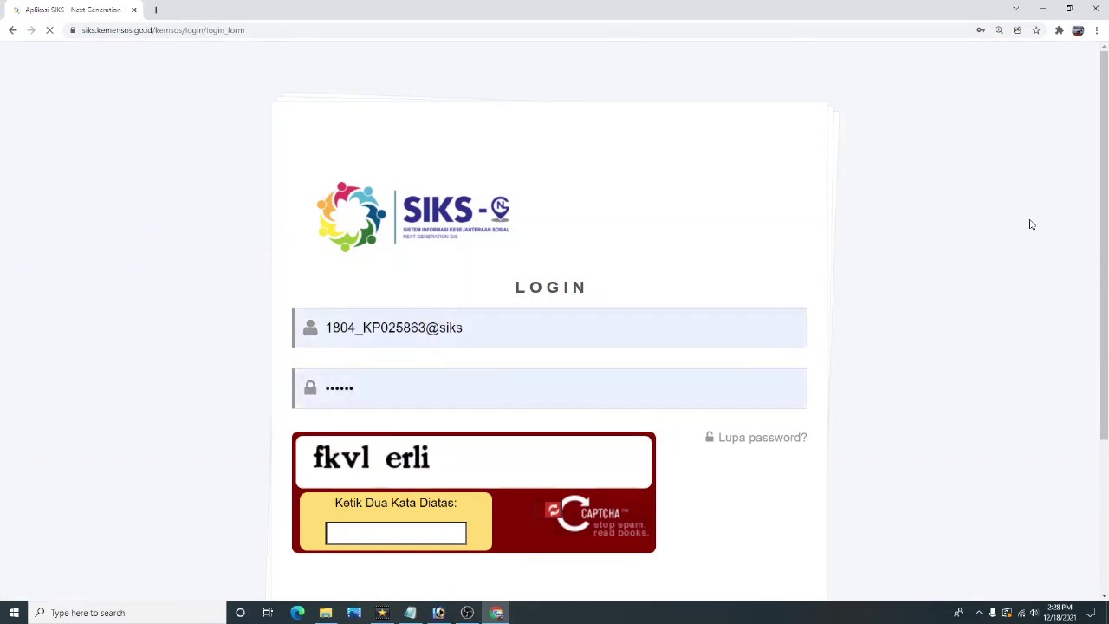
- Log in to SIKS-NG with the saved username and password, completing the captcha words
{"action": "scroll", "coordinate": [1106, 279], "scroll_direction": "down", "scroll_amount": 3}
{"action": "scroll", "coordinate": [327, 217], "scroll_direction": "up", "scroll_amount": 1}
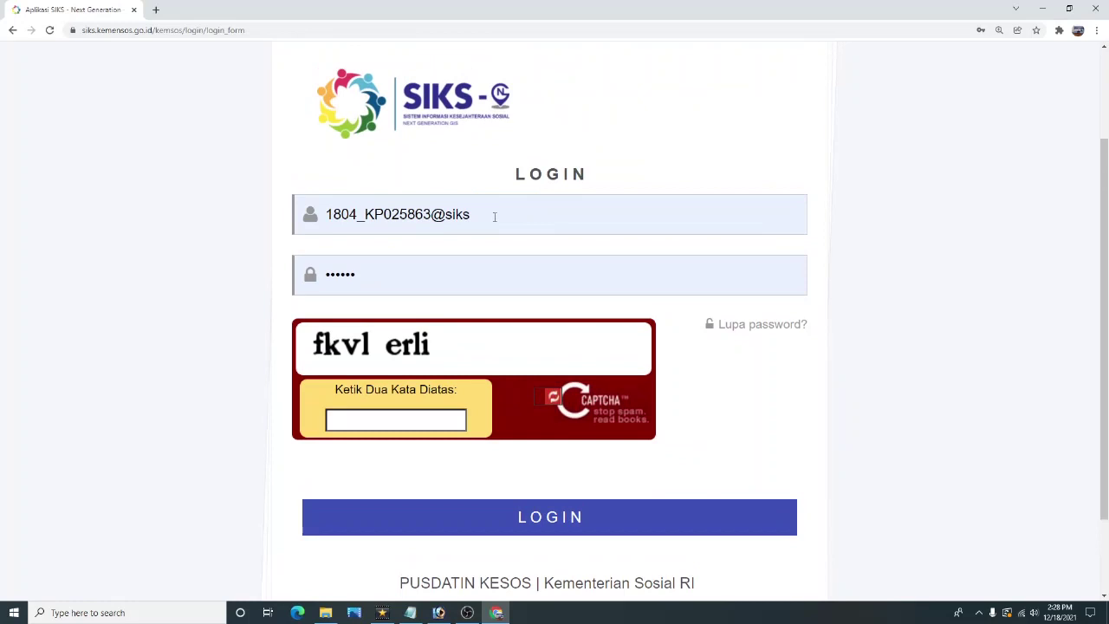
{"action": "left_click_drag", "start_coordinate": [338, 215], "coordinate": [425, 215]}
{"action": "left_click", "coordinate": [364, 224]}
{"action": "left_click_drag", "start_coordinate": [477, 215], "coordinate": [301, 219]}
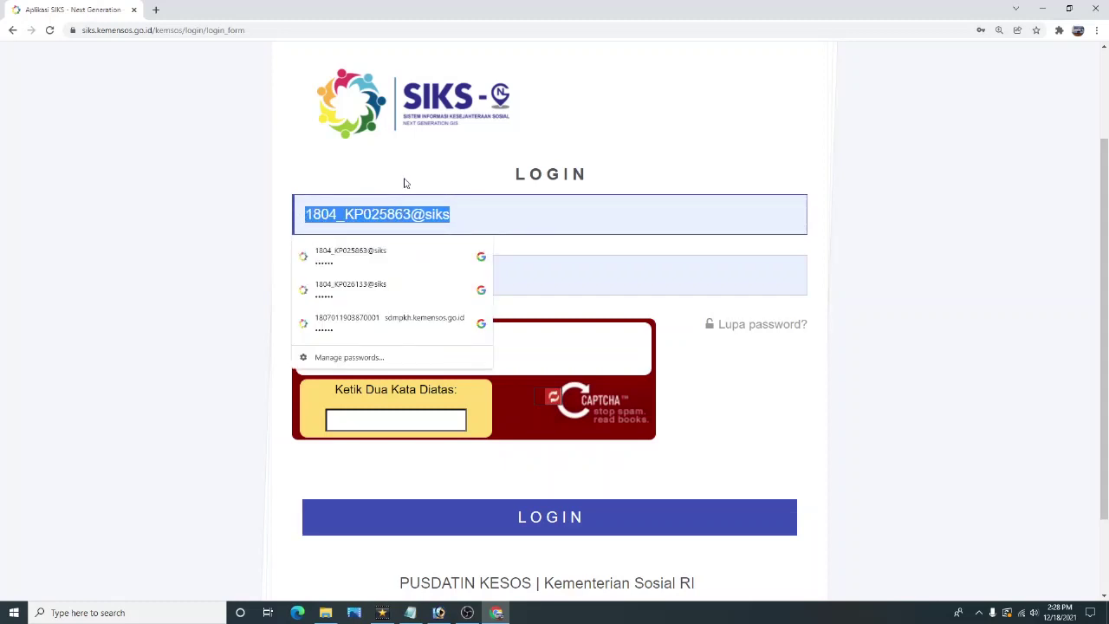
{"action": "left_click", "coordinate": [456, 218]}
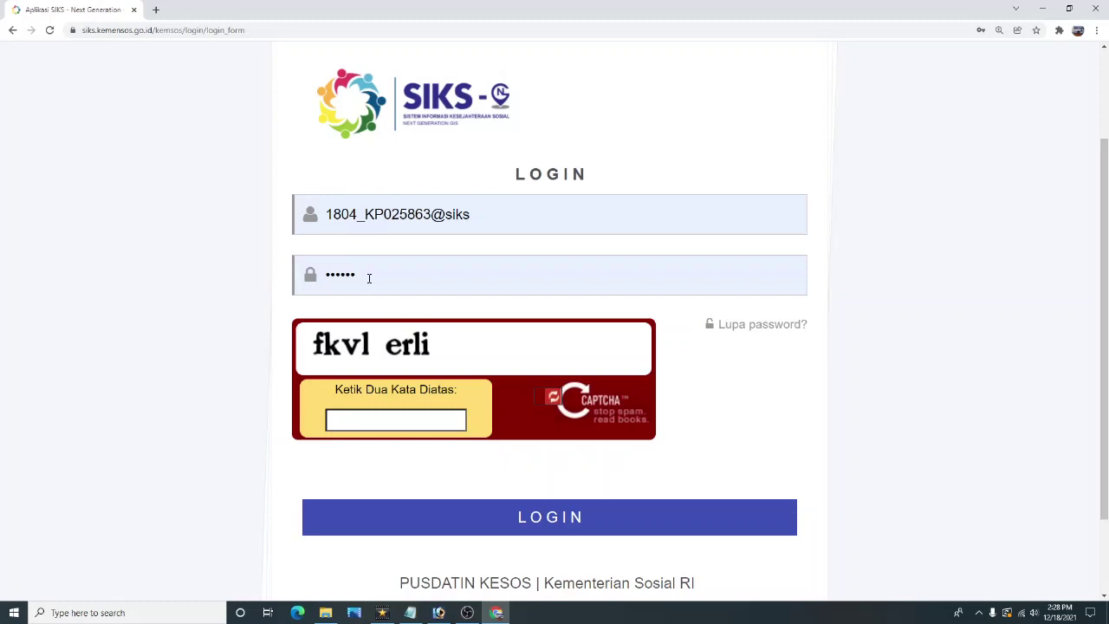
{"action": "left_click", "coordinate": [364, 424]}
{"action": "left_click", "coordinate": [569, 525]}
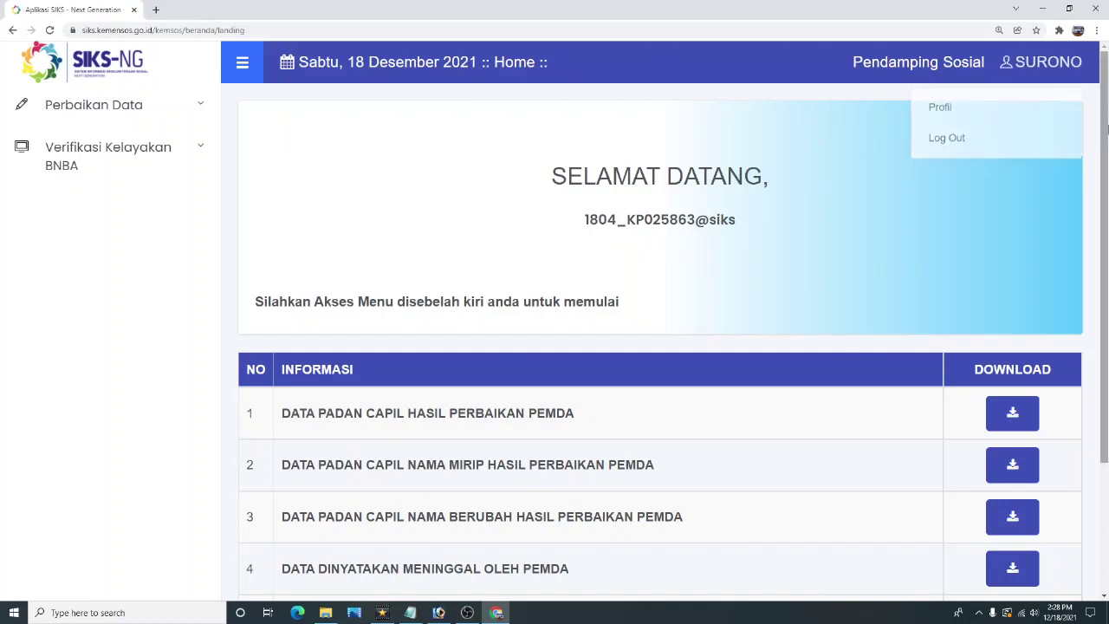
- Open the Verifikasi page under Verifikasi Kelayakan BNBA
{"action": "left_click", "coordinate": [1007, 61]}
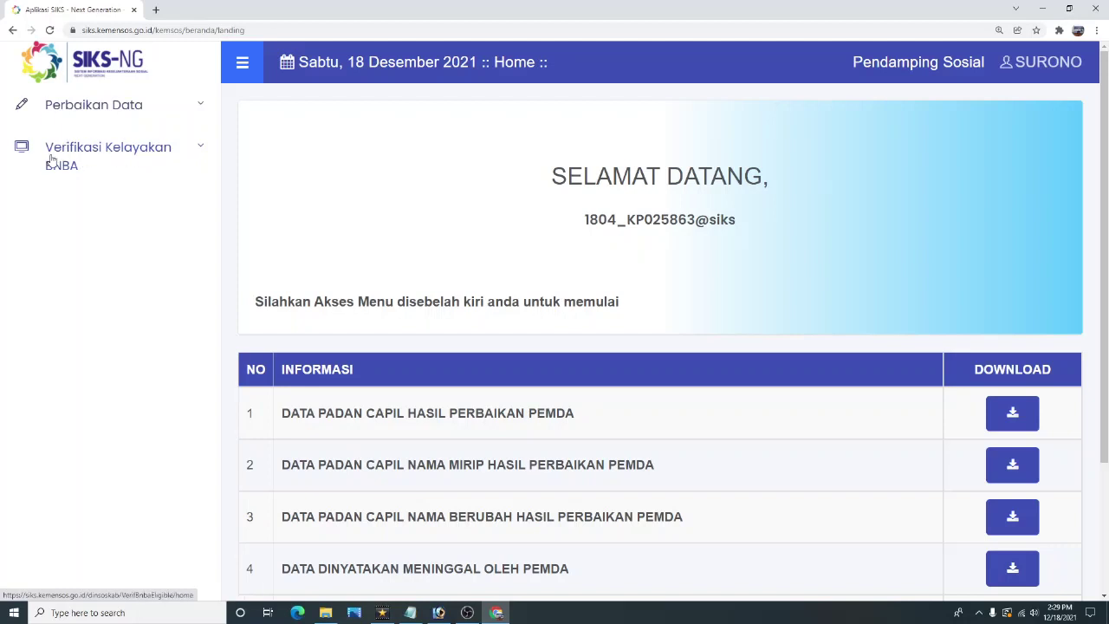
{"action": "left_click", "coordinate": [105, 159]}
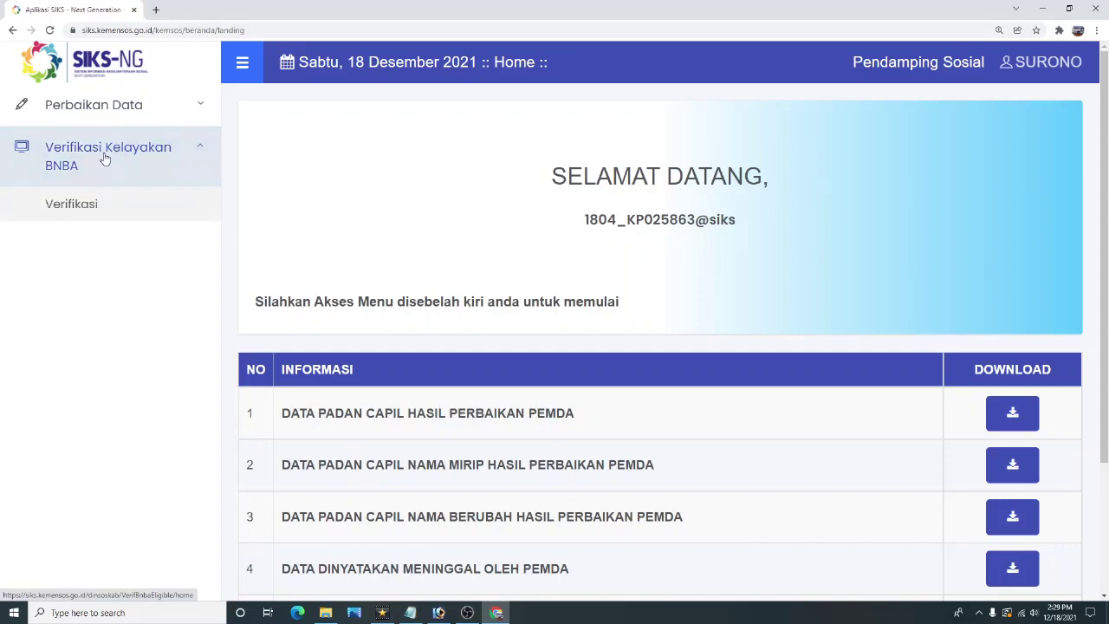
{"action": "left_click", "coordinate": [78, 211]}
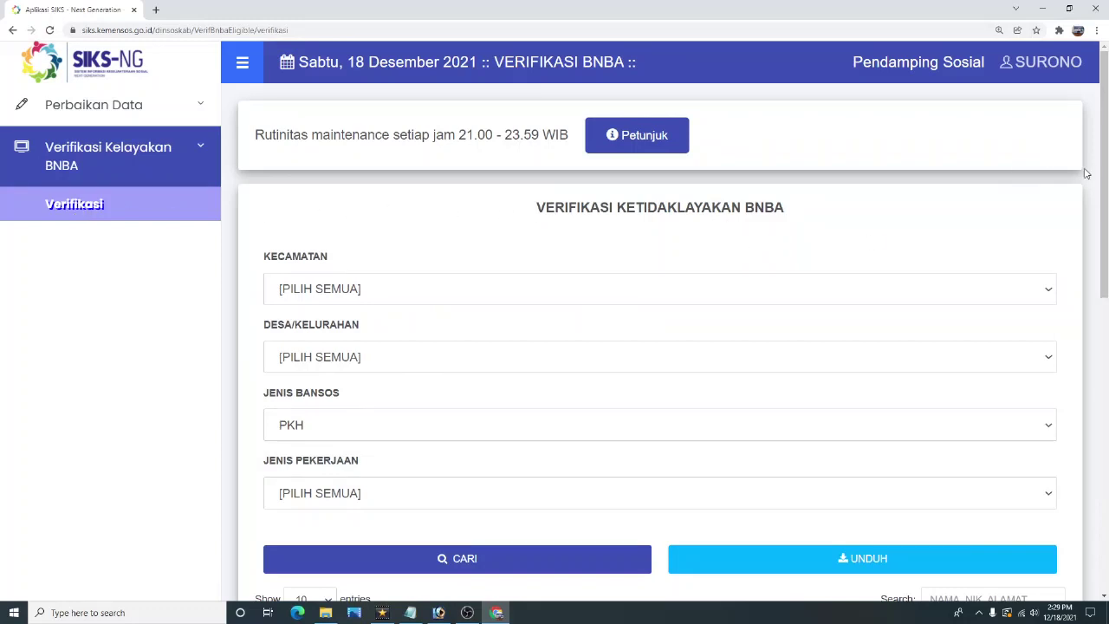
- Filter the BNBA verification list by Kecamatan JABUNG and Desa/Kelurahan MUMBANG JAYA and run the search
{"action": "left_click_drag", "start_coordinate": [1107, 171], "coordinate": [1105, 205]}
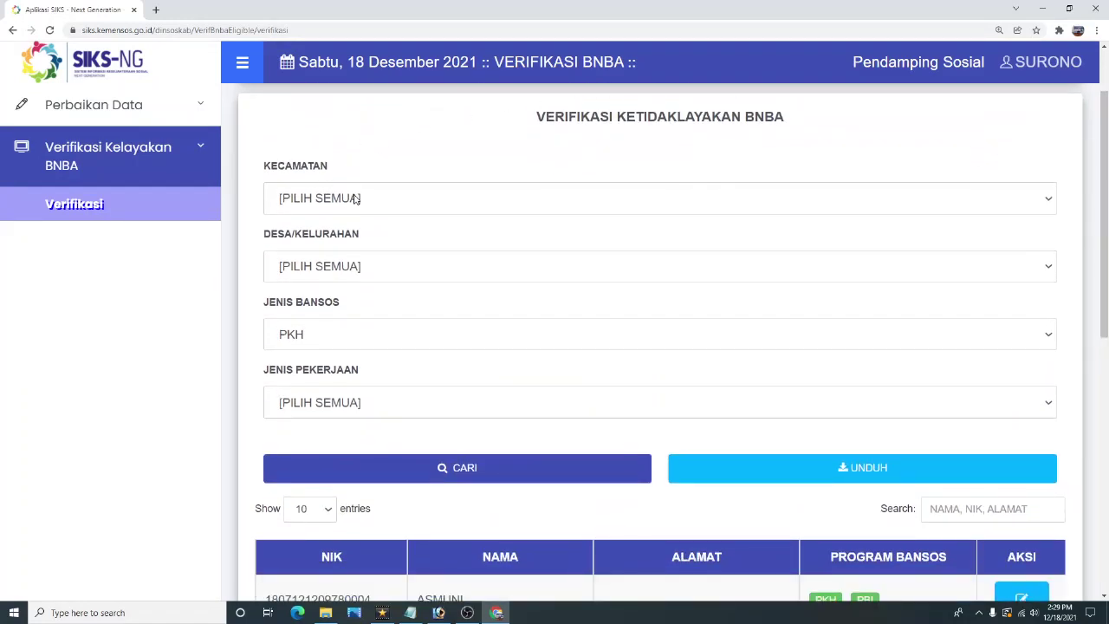
{"action": "left_click_drag", "start_coordinate": [1106, 216], "coordinate": [1106, 181]}
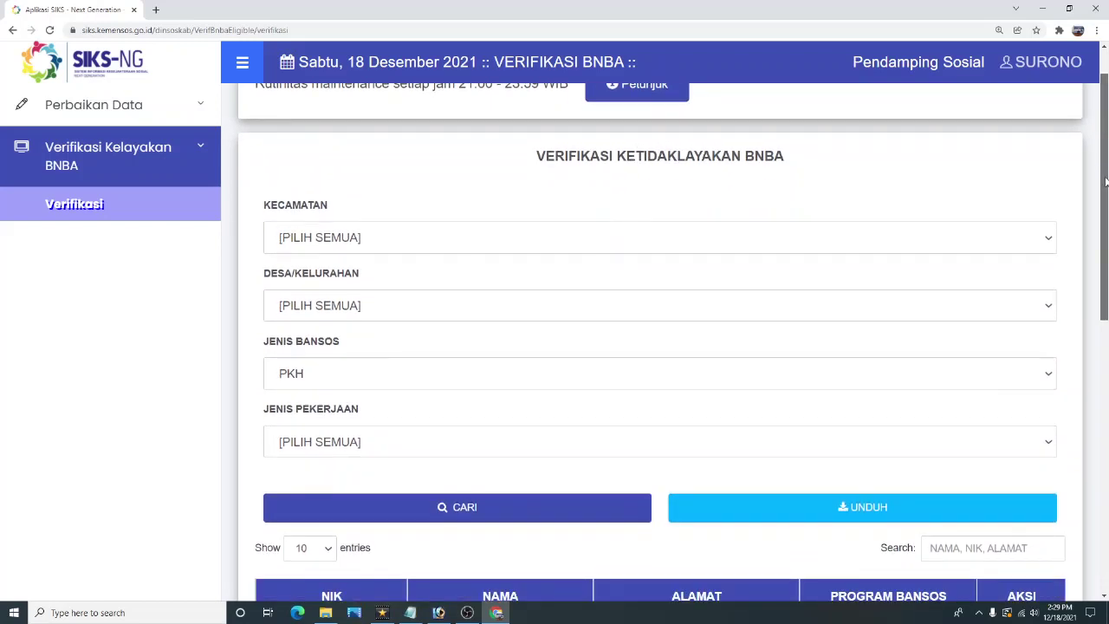
{"action": "left_click", "coordinate": [474, 238]}
{"action": "key", "text": "j"}
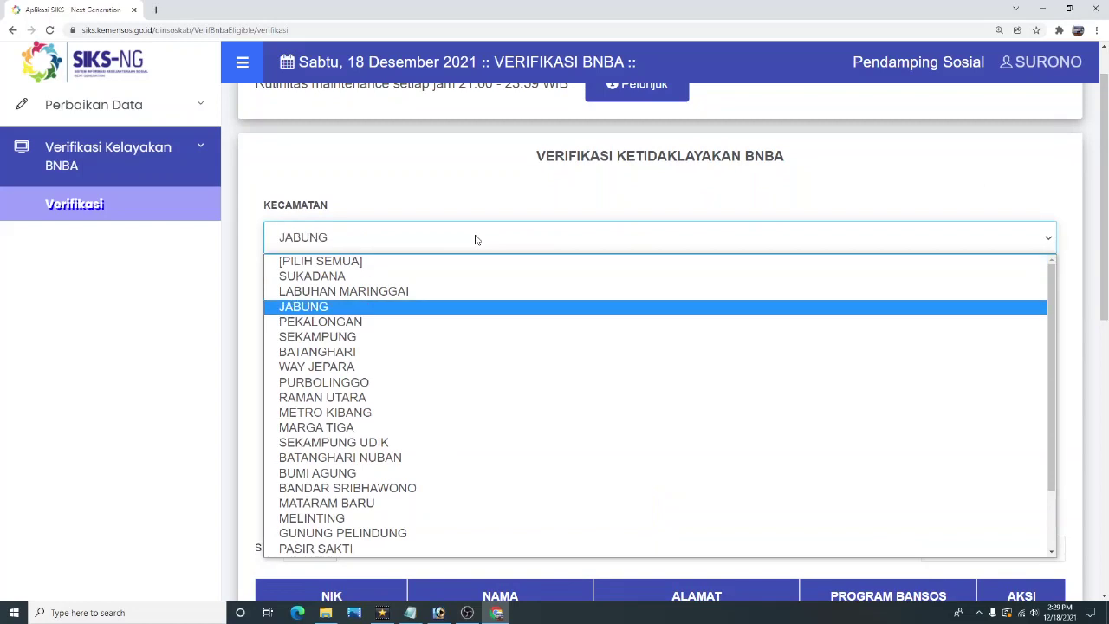
{"action": "left_click", "coordinate": [305, 308]}
{"action": "left_click", "coordinate": [372, 310]}
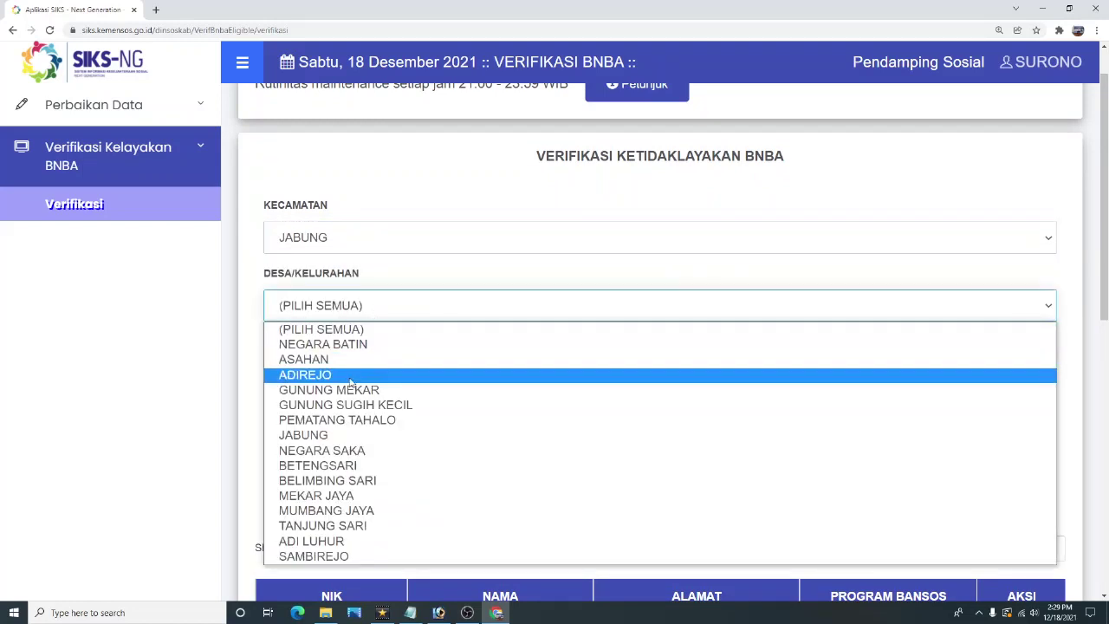
{"action": "left_click", "coordinate": [350, 517]}
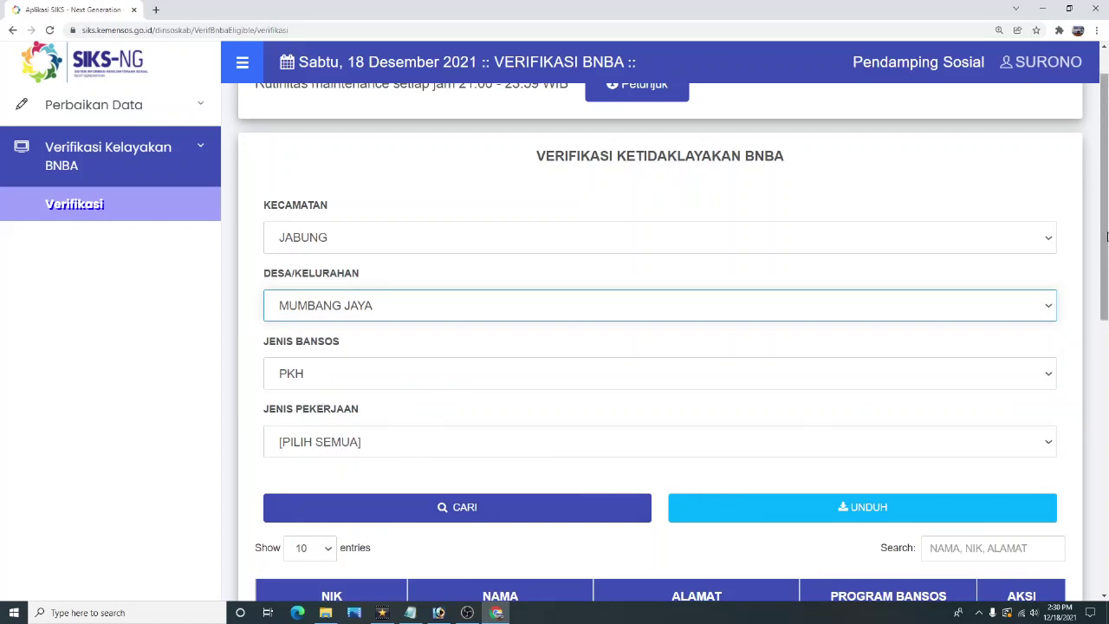
{"action": "scroll", "coordinate": [1106, 302], "scroll_direction": "down", "scroll_amount": 2}
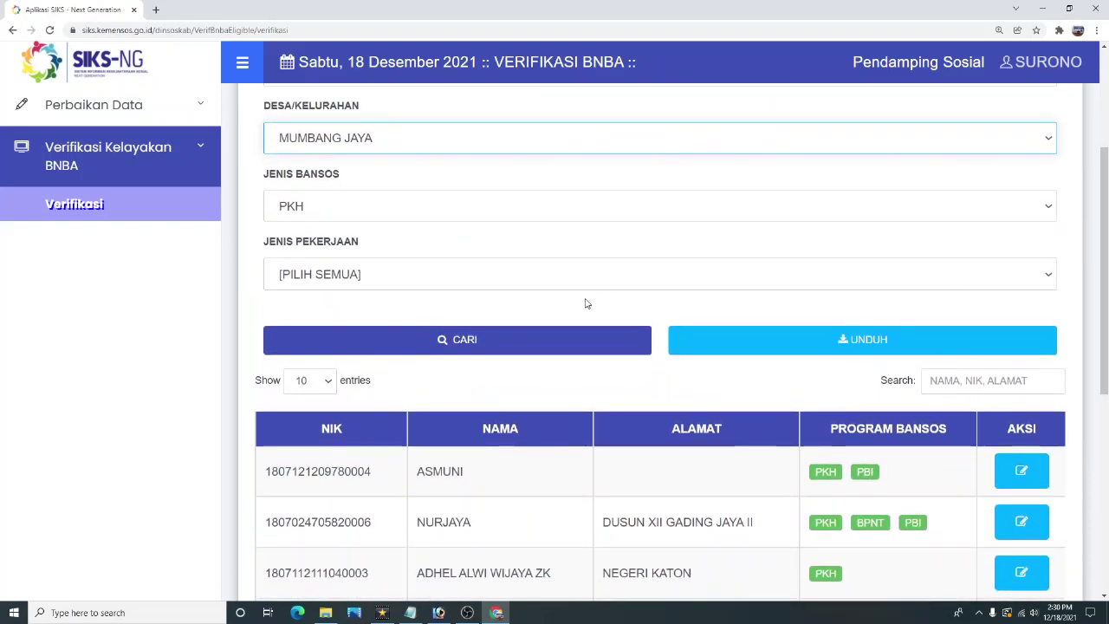
{"action": "left_click", "coordinate": [480, 347]}
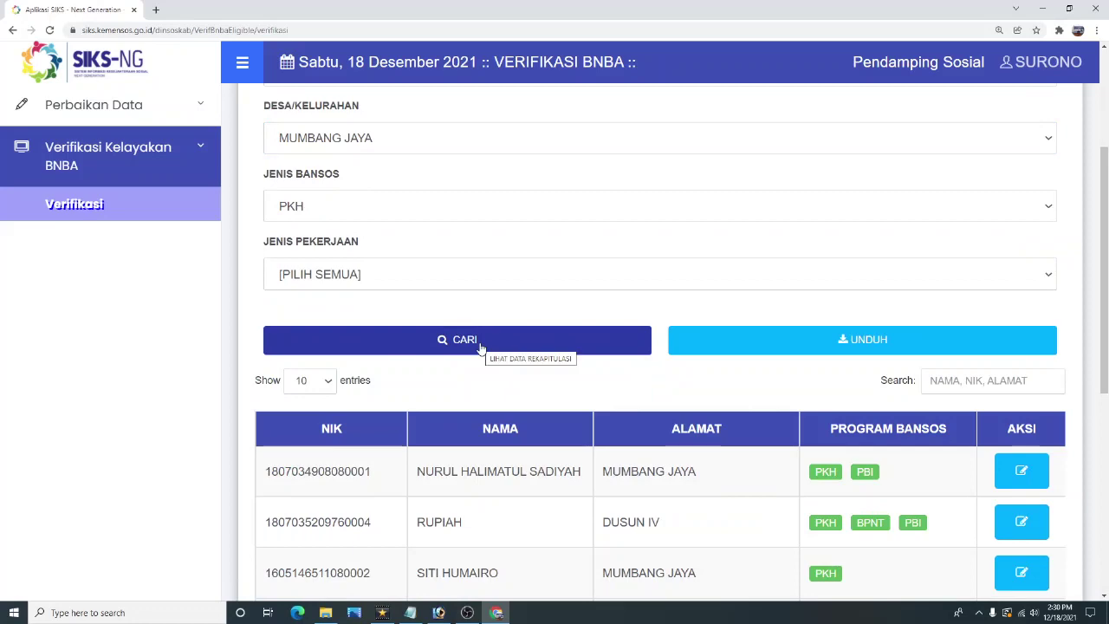
- Open the Status Data BNBA form for the first recipient in the filtered list
{"action": "left_click_drag", "start_coordinate": [1107, 204], "coordinate": [1107, 332]}
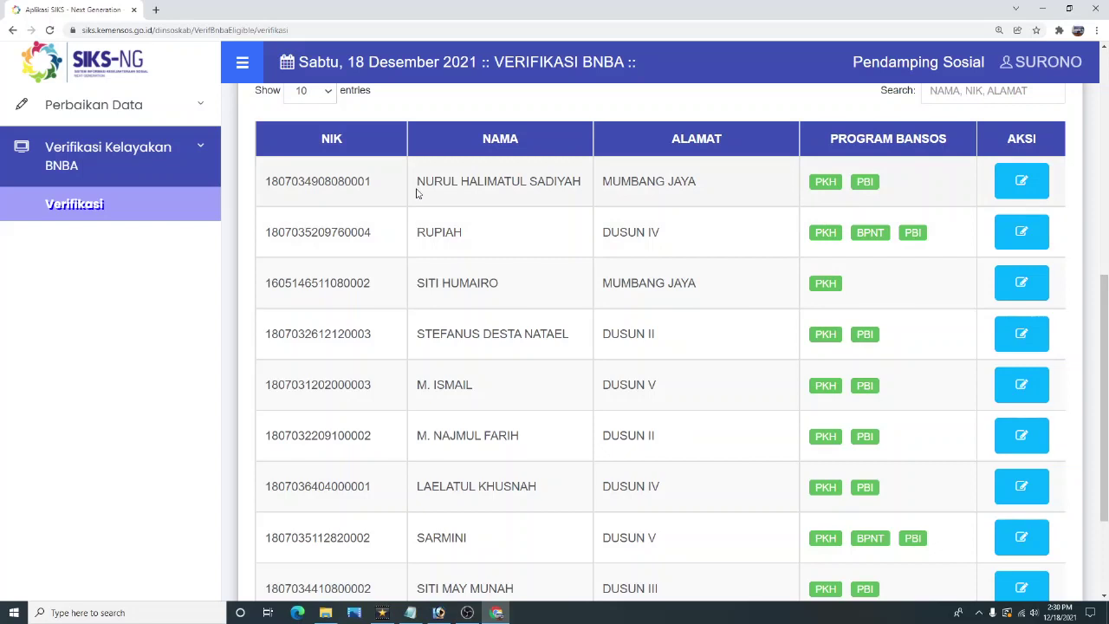
{"action": "left_click_drag", "start_coordinate": [293, 181], "coordinate": [596, 182]}
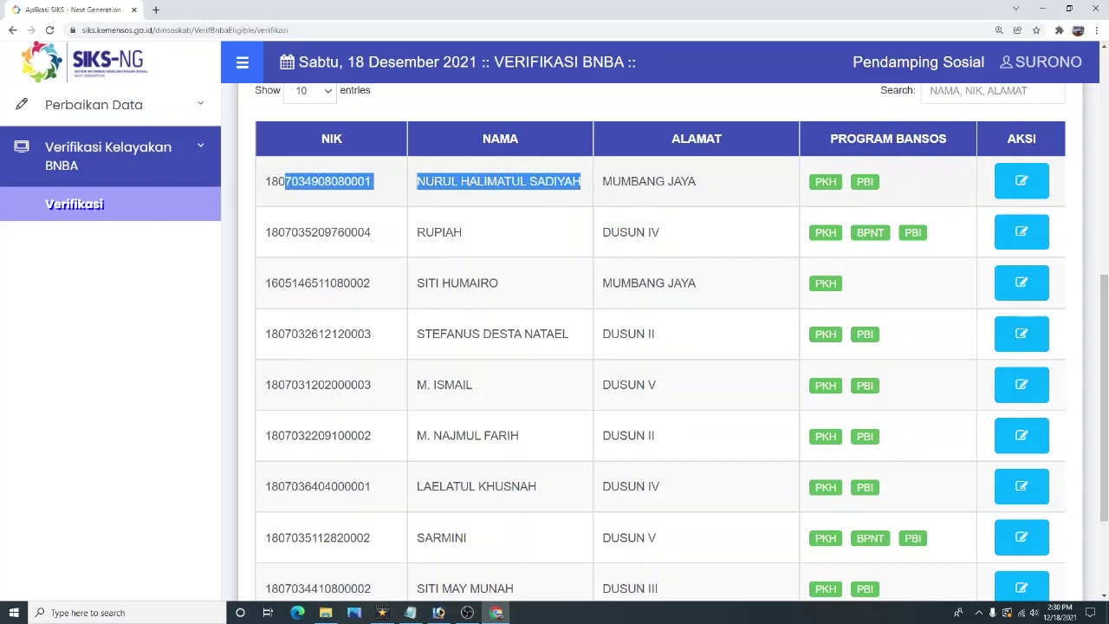
{"action": "left_click", "coordinate": [428, 182]}
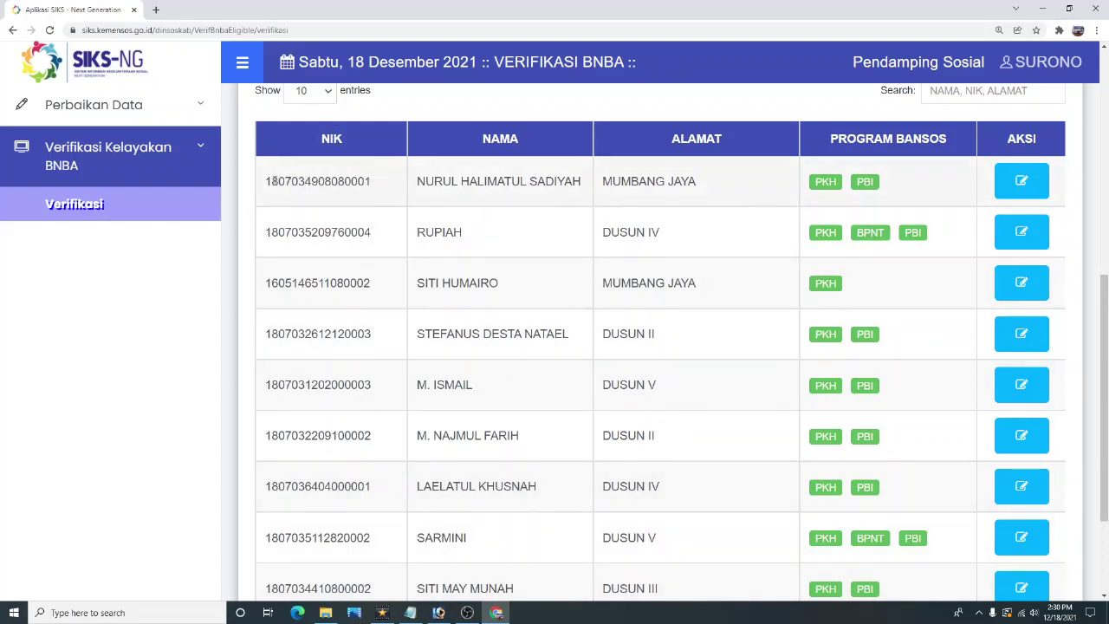
{"action": "left_click_drag", "start_coordinate": [265, 181], "coordinate": [654, 184]}
{"action": "left_click", "coordinate": [572, 205]}
{"action": "left_click", "coordinate": [1023, 182]}
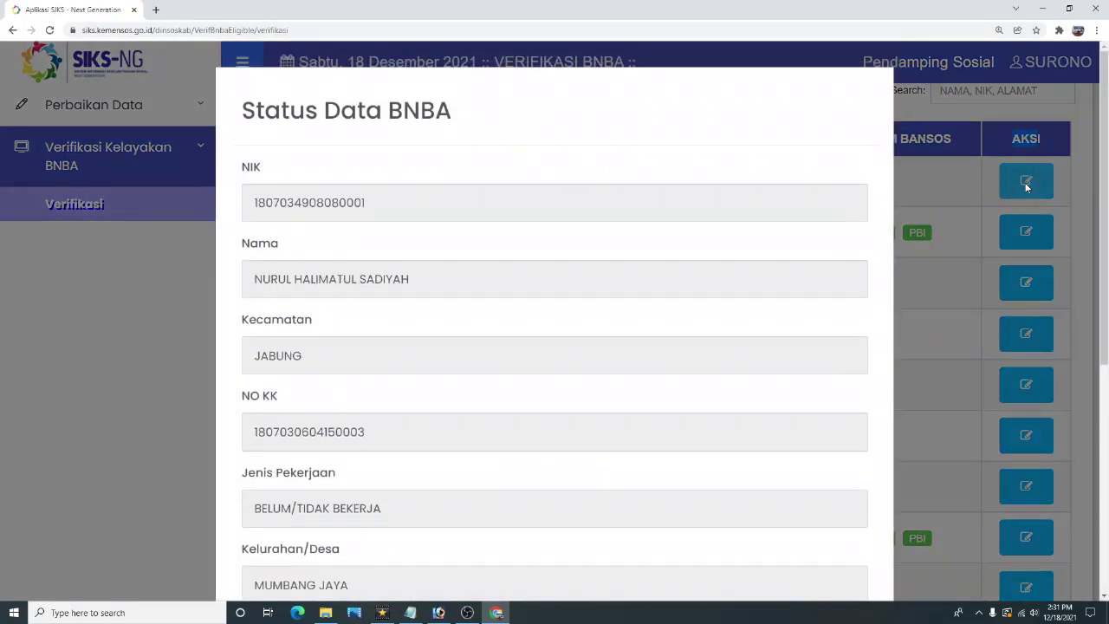
- Review the recipient's identity details and the program status rows for PKH and PBI in the form
{"action": "scroll", "coordinate": [753, 292], "scroll_direction": "down", "scroll_amount": 5}
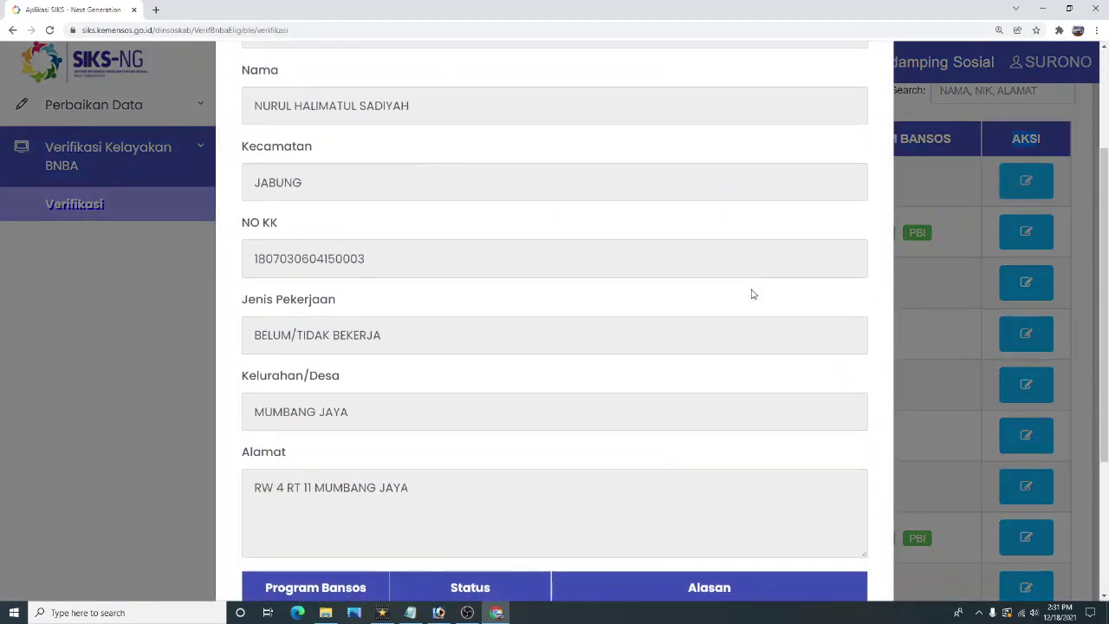
{"action": "scroll", "coordinate": [753, 295], "scroll_direction": "up", "scroll_amount": 5}
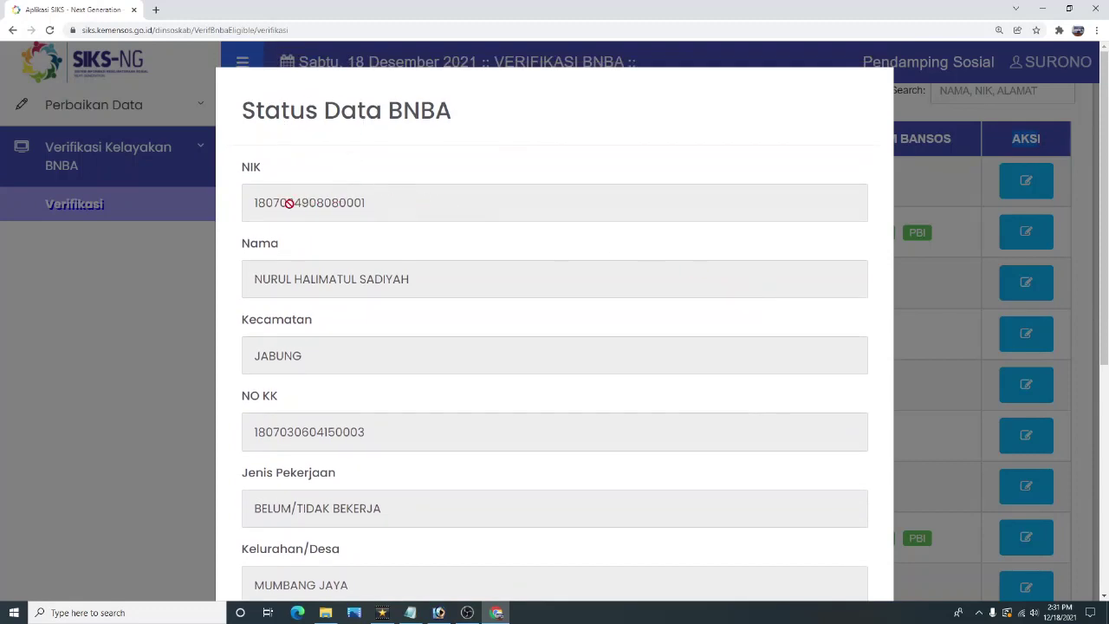
{"action": "scroll", "coordinate": [304, 356], "scroll_direction": "down", "scroll_amount": 1}
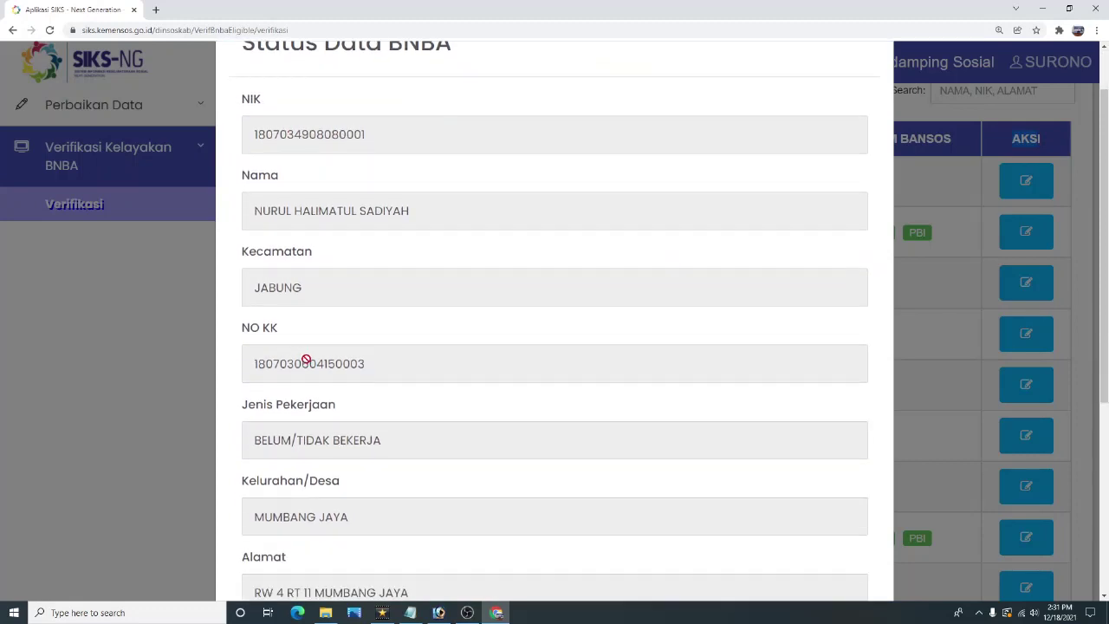
{"action": "scroll", "coordinate": [306, 312], "scroll_direction": "down", "scroll_amount": 1}
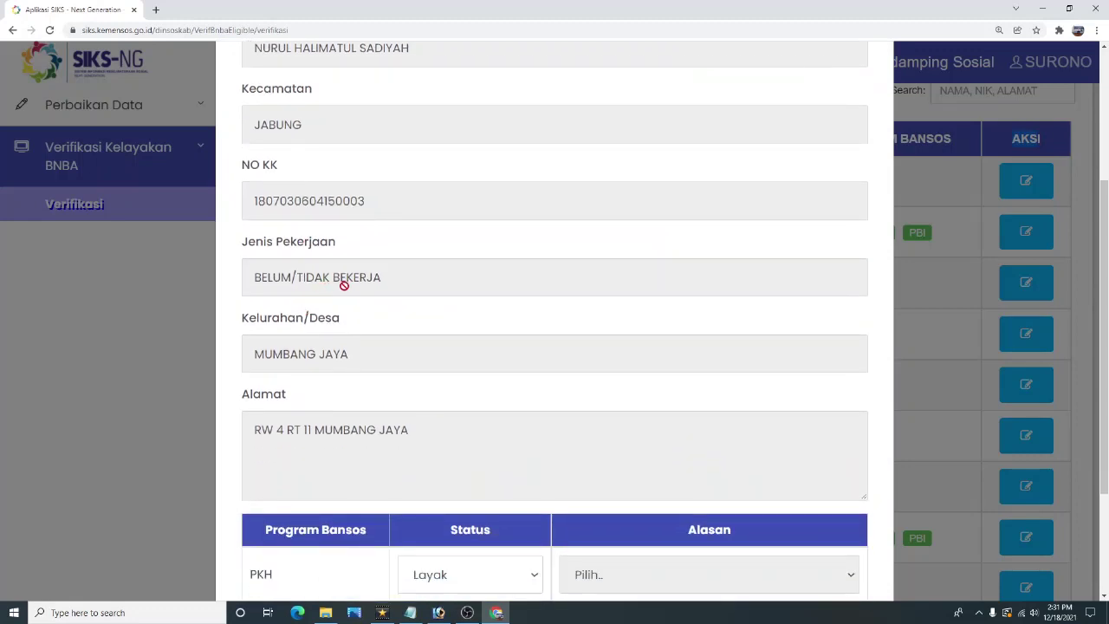
{"action": "scroll", "coordinate": [338, 338], "scroll_direction": "down", "scroll_amount": 1}
{"action": "scroll", "coordinate": [338, 338], "scroll_direction": "down", "scroll_amount": 1}
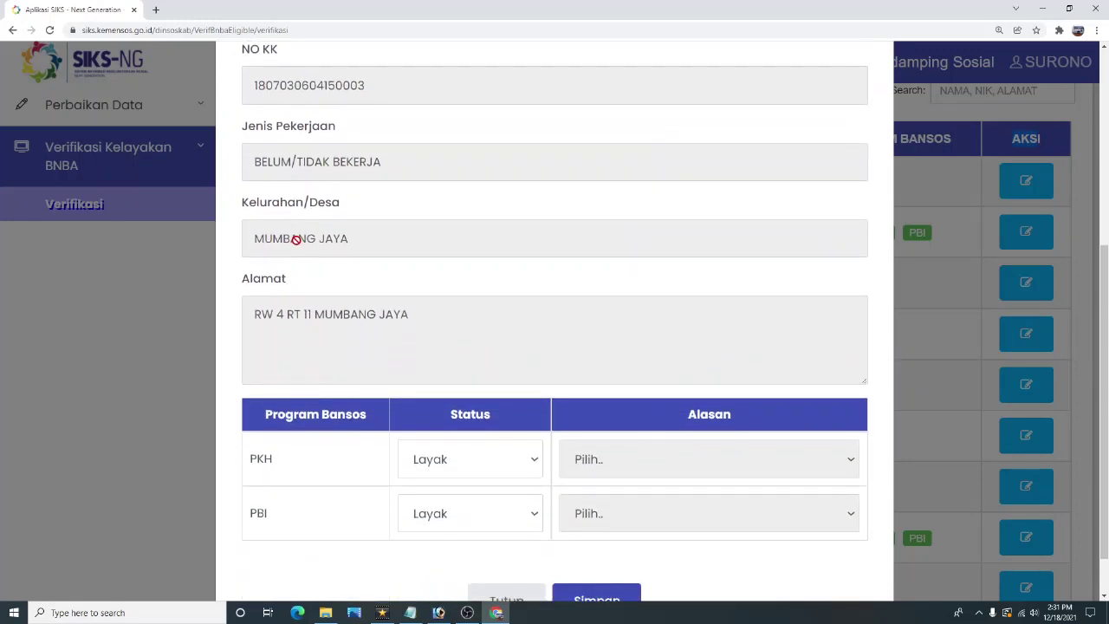
- Try marking the first recipient's PKH status as Tidak Layak with the reason Sudah Mampu, and close the form without saving
{"action": "scroll", "coordinate": [286, 317], "scroll_direction": "down", "scroll_amount": 1}
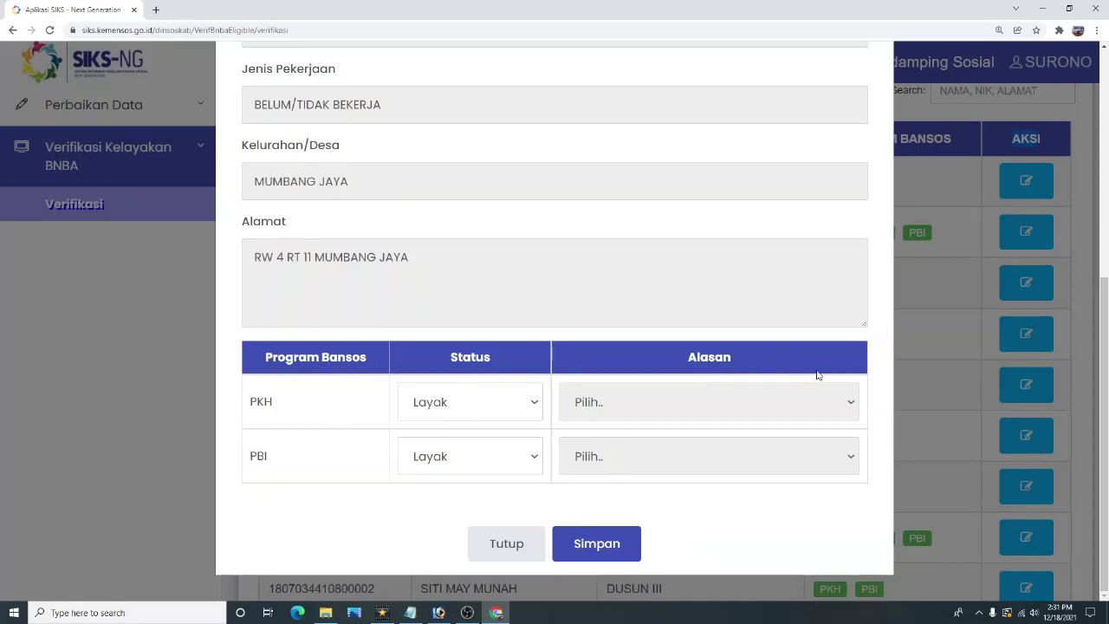
{"action": "left_click_drag", "start_coordinate": [275, 403], "coordinate": [249, 401]}
{"action": "double_click", "coordinate": [452, 357]}
{"action": "left_click", "coordinate": [537, 403]}
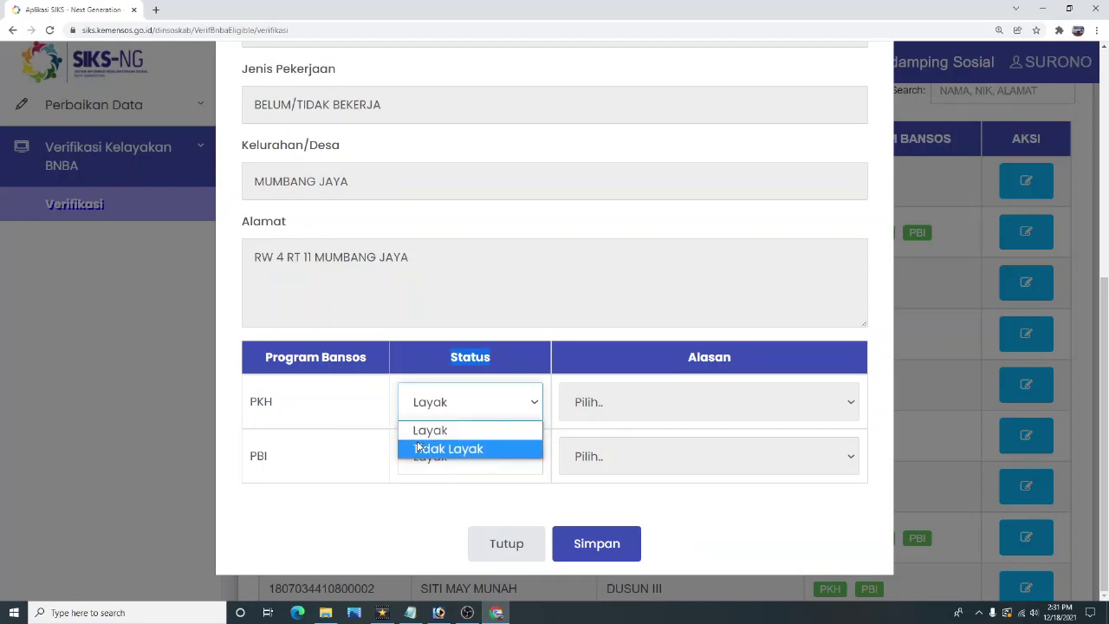
{"action": "left_click", "coordinate": [460, 452]}
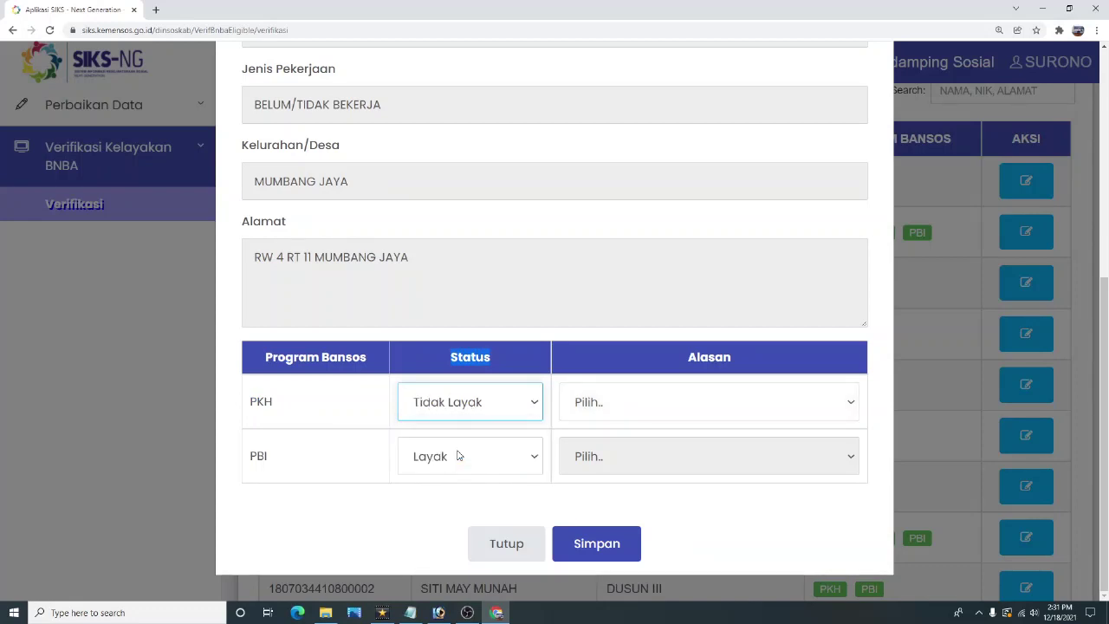
{"action": "left_click", "coordinate": [702, 405]}
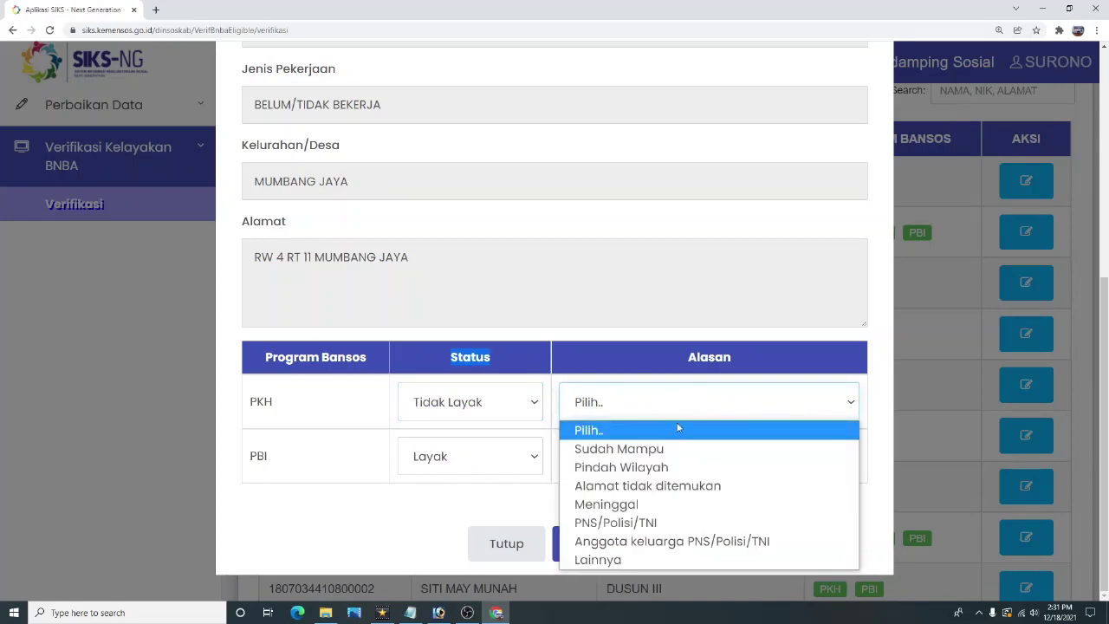
{"action": "left_click", "coordinate": [632, 449]}
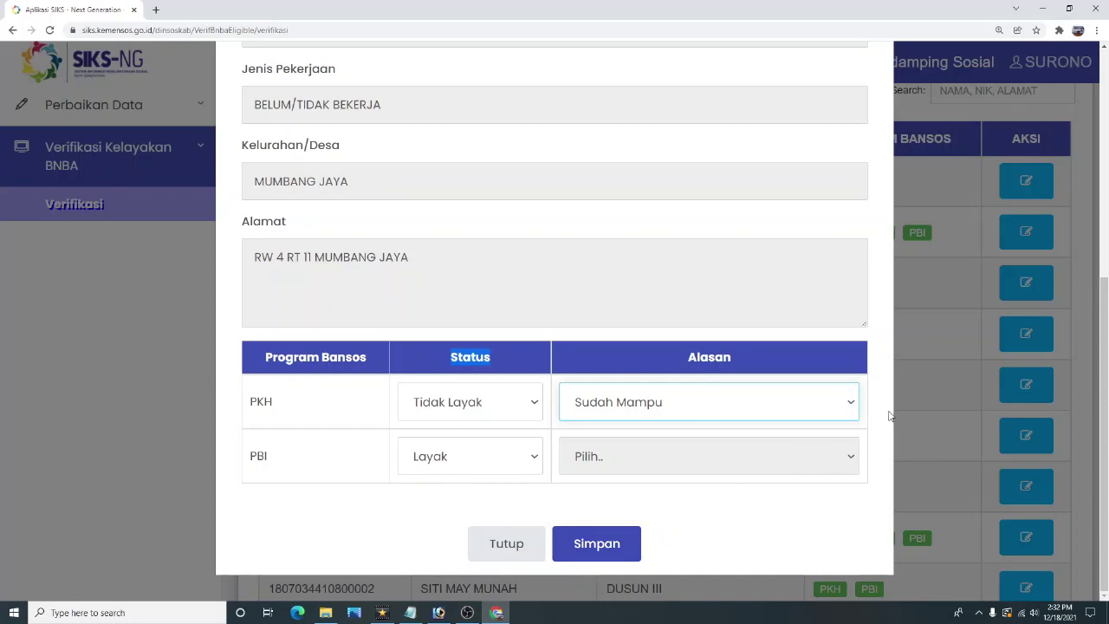
{"action": "left_click", "coordinate": [252, 397]}
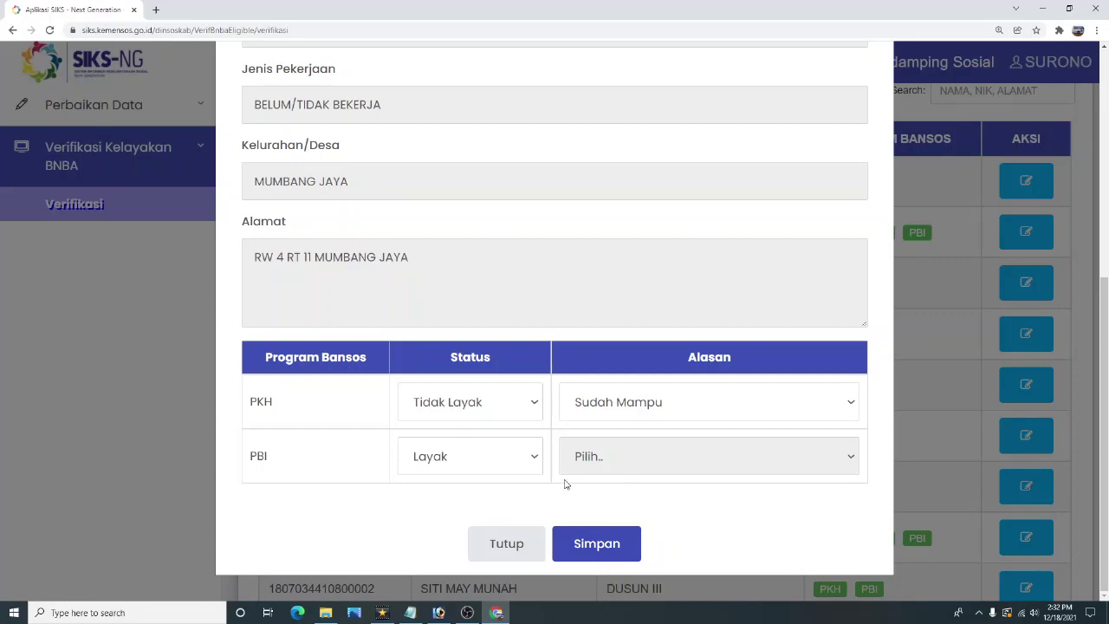
{"action": "left_click", "coordinate": [520, 549]}
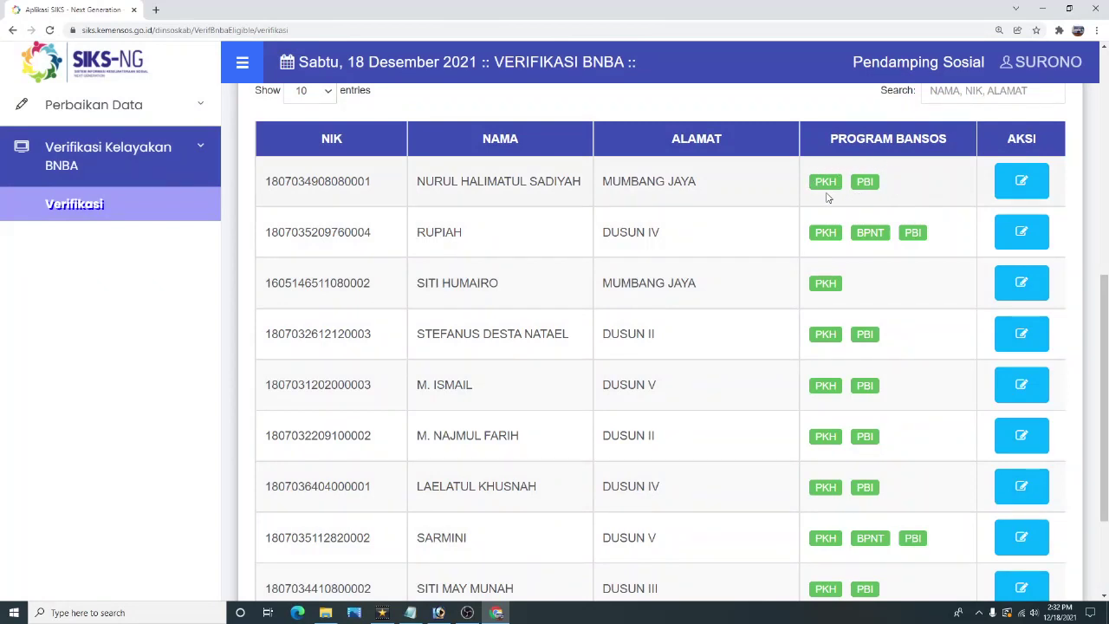
- Examine the PKH, BPNT and PBI rows in the second recipient's Status Data BNBA form and close it without saving
{"action": "left_click_drag", "start_coordinate": [811, 182], "coordinate": [830, 196]}
{"action": "left_click", "coordinate": [885, 171]}
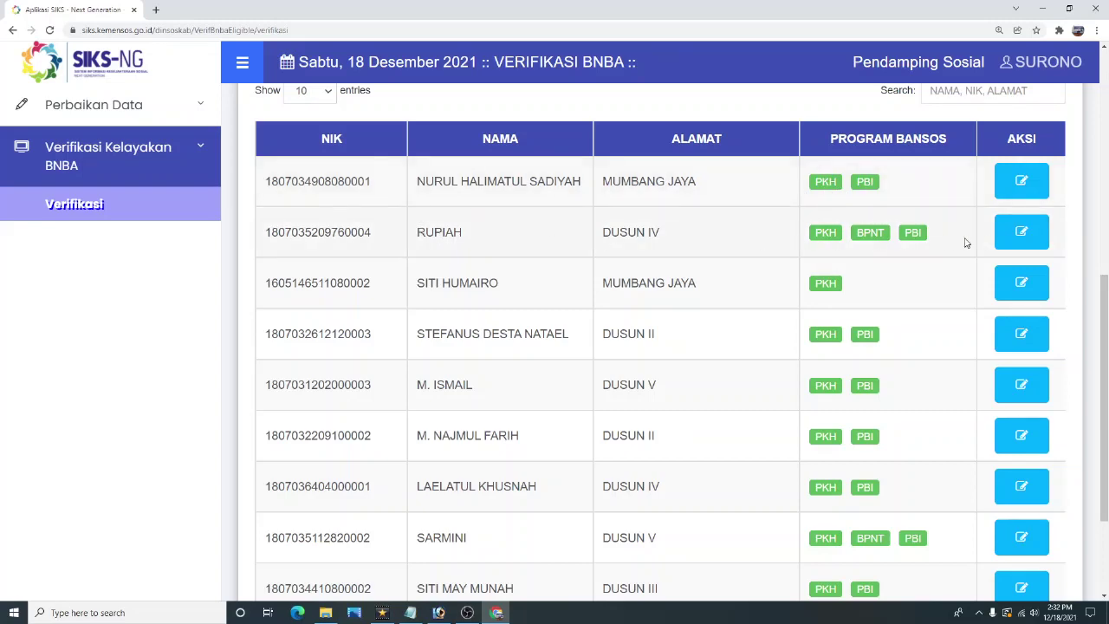
{"action": "left_click", "coordinate": [1021, 237]}
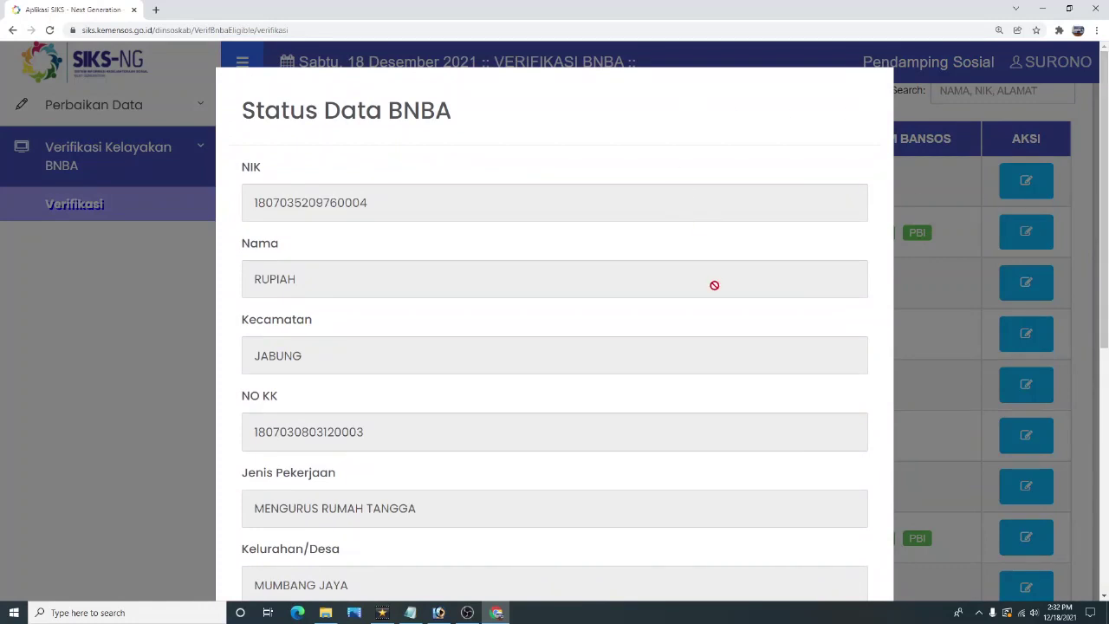
{"action": "scroll", "coordinate": [719, 296], "scroll_direction": "down", "scroll_amount": 5}
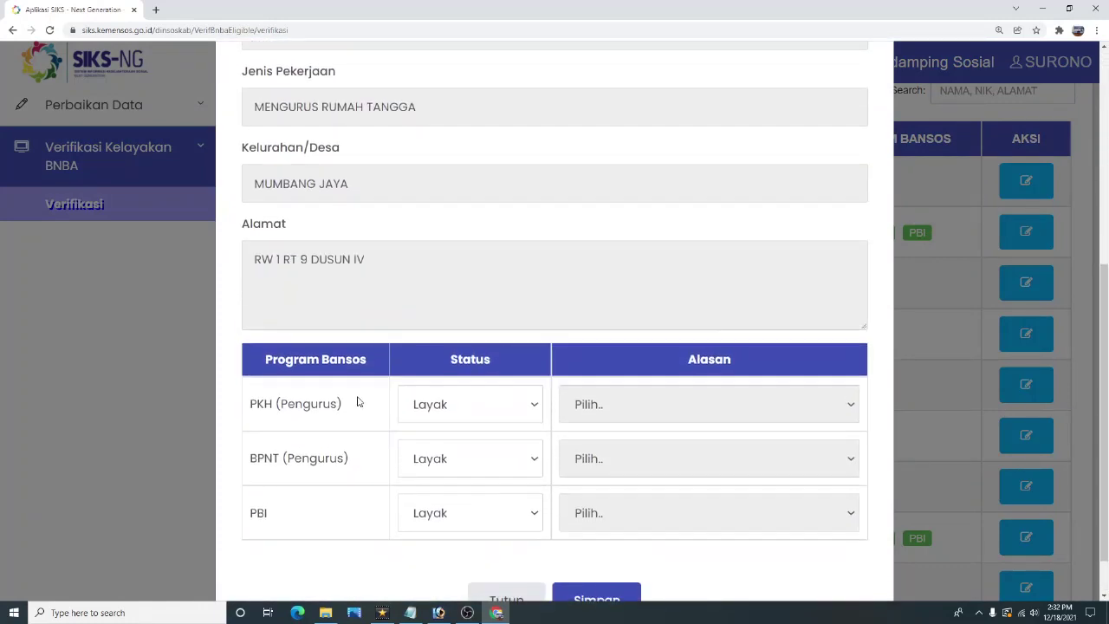
{"action": "scroll", "coordinate": [355, 398], "scroll_direction": "down", "scroll_amount": 1}
{"action": "left_click_drag", "start_coordinate": [260, 346], "coordinate": [353, 347]}
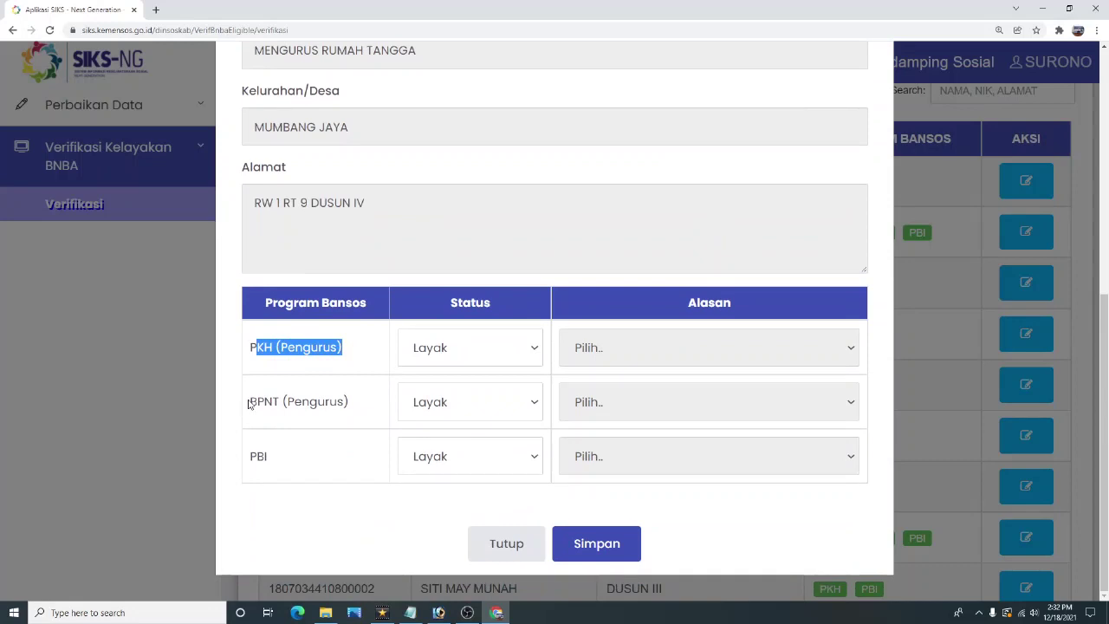
{"action": "left_click_drag", "start_coordinate": [250, 400], "coordinate": [363, 399]}
{"action": "left_click_drag", "start_coordinate": [241, 450], "coordinate": [386, 472]}
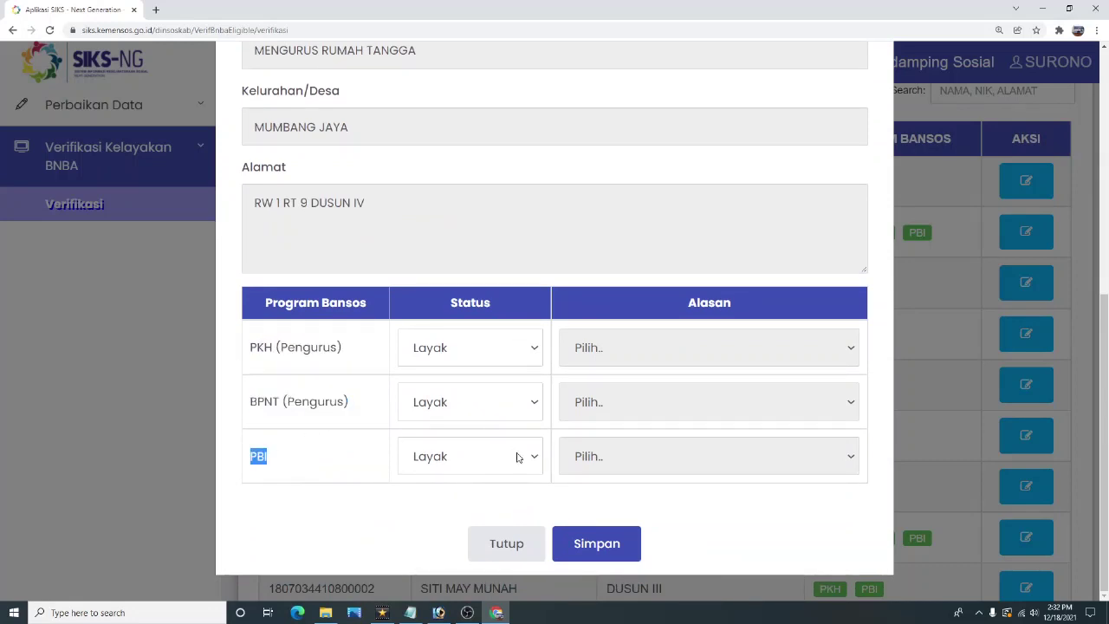
{"action": "left_click", "coordinate": [507, 543]}
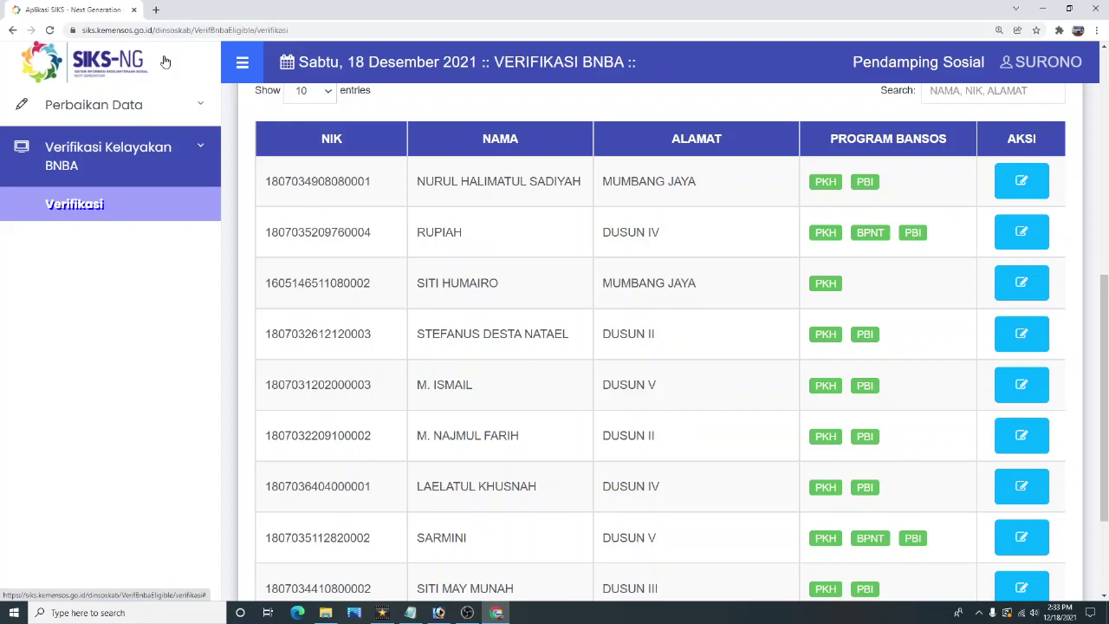
{"action": "left_click", "coordinate": [469, 613]}
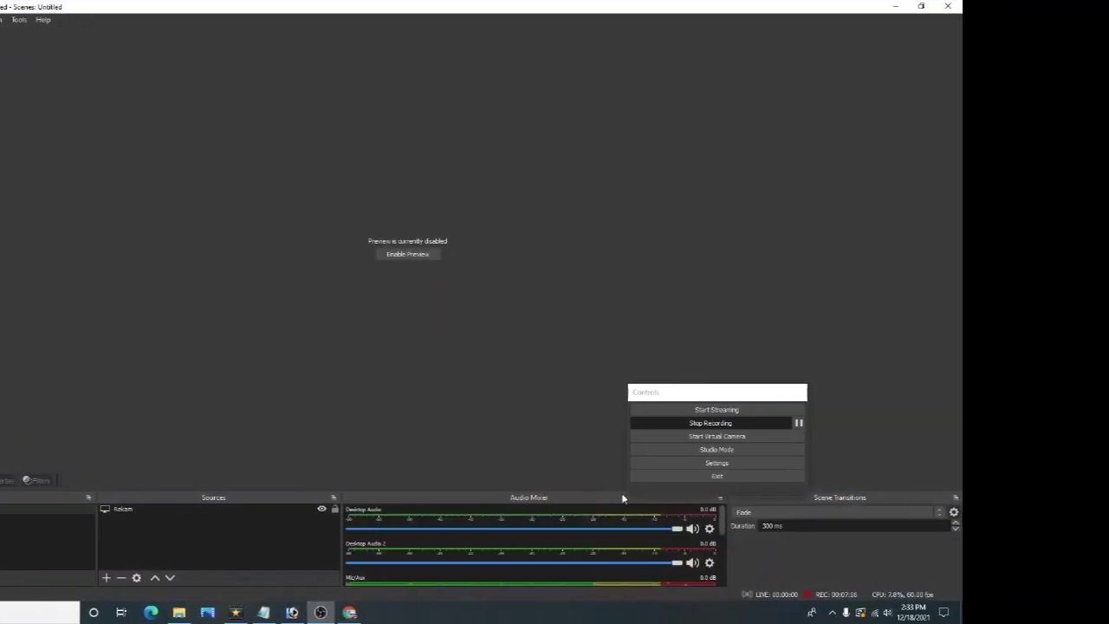